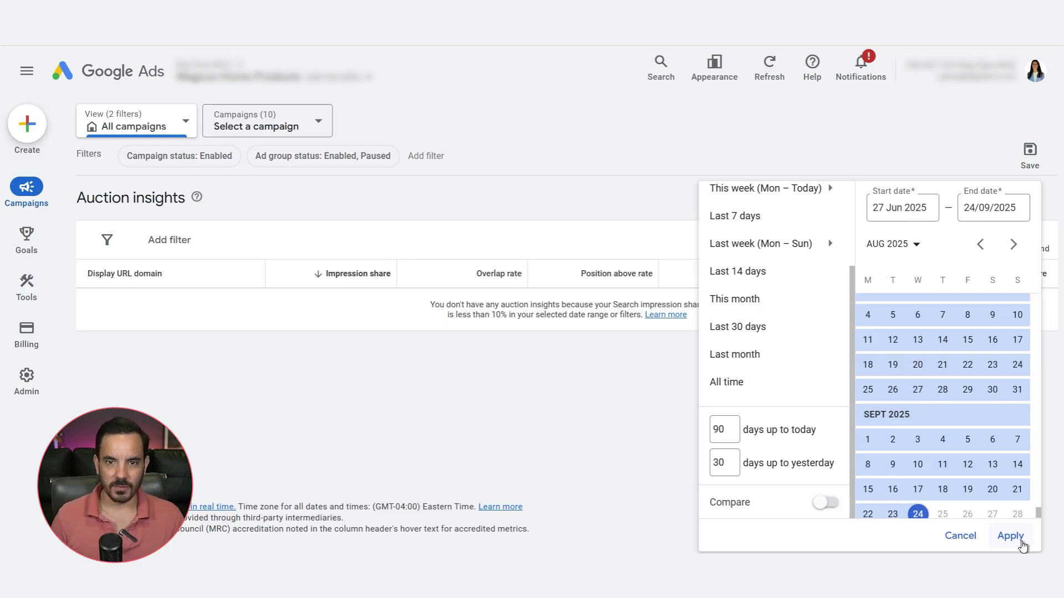
# Show the Shopping auction insights for 27 Jun – 24 Sept 2025, sorted by impression share
pyautogui.click(1010, 537)
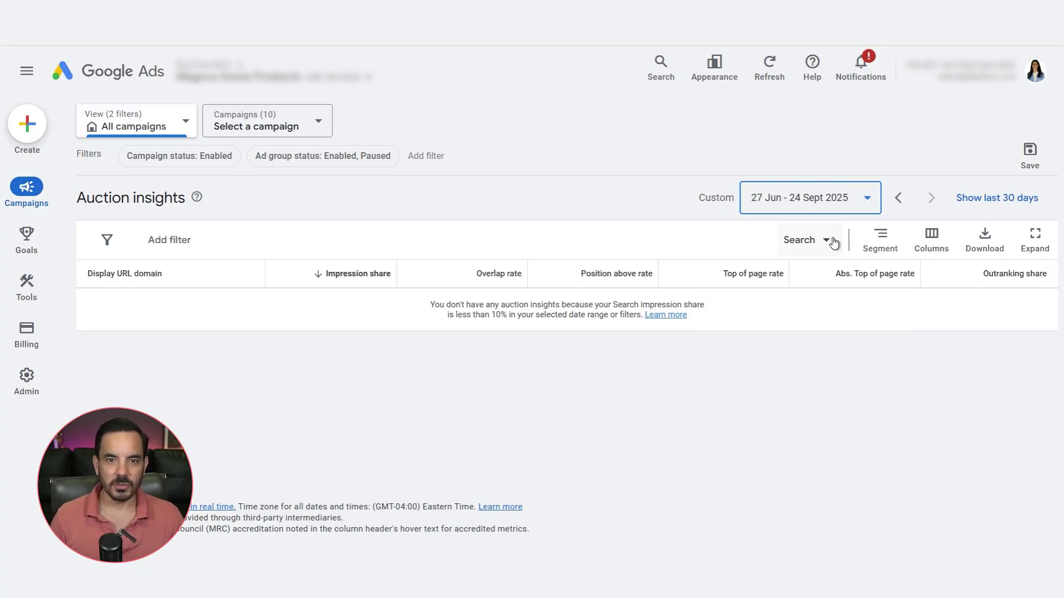
pyautogui.click(830, 242)
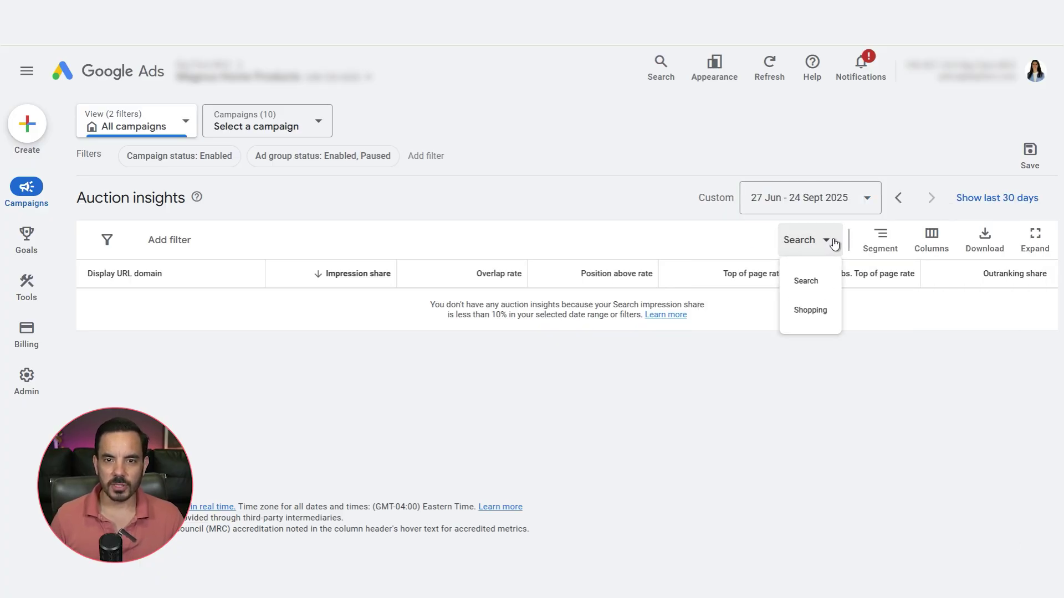
pyautogui.click(829, 321)
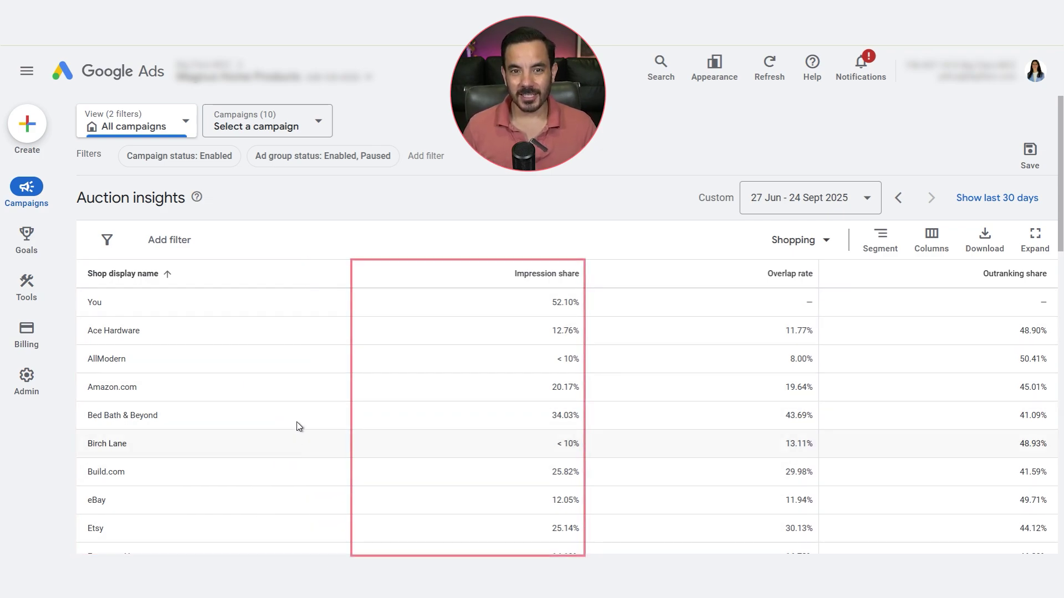
pyautogui.click(494, 274)
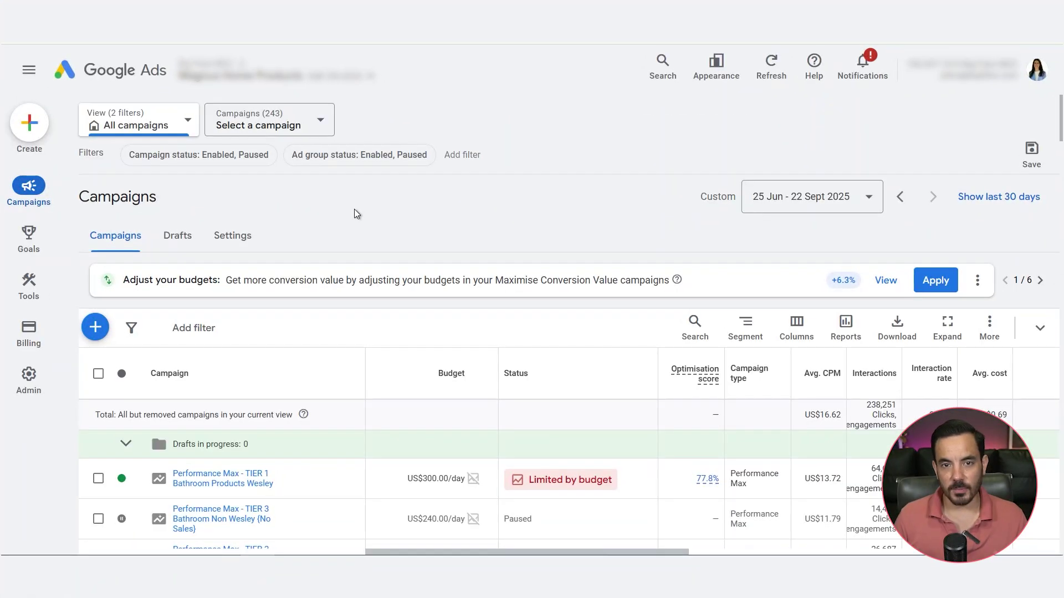
# Open Keyword Planner and start discovering new keywords
pyautogui.moveTo(29, 286)
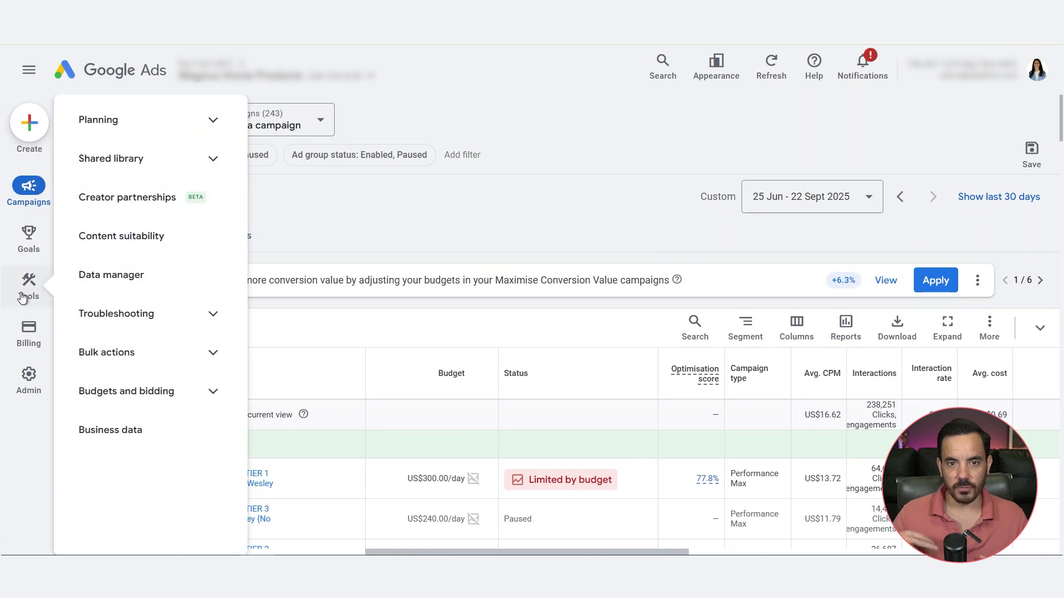
pyautogui.click(213, 120)
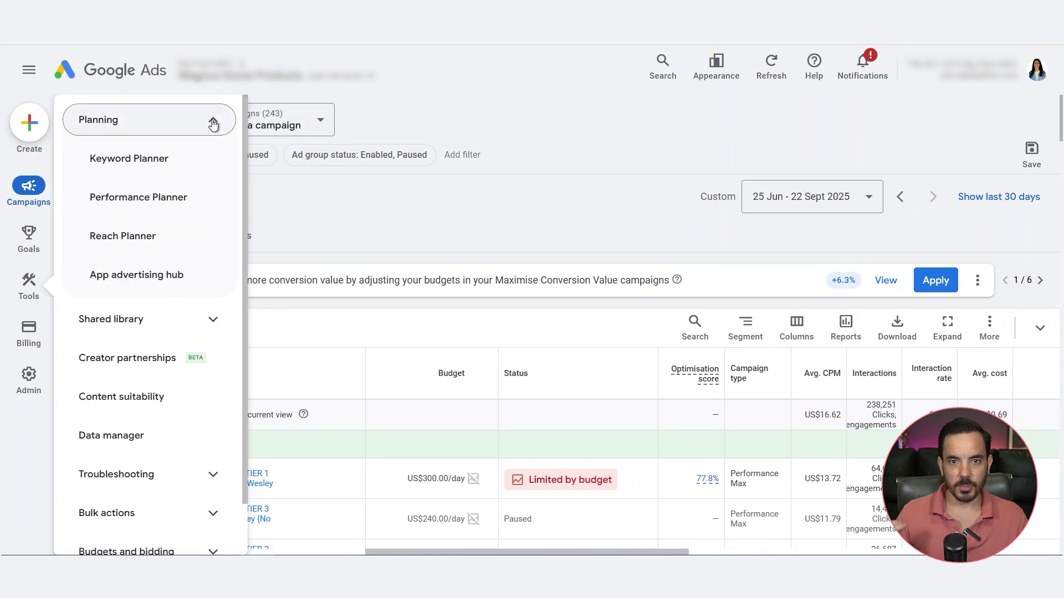
pyautogui.click(200, 161)
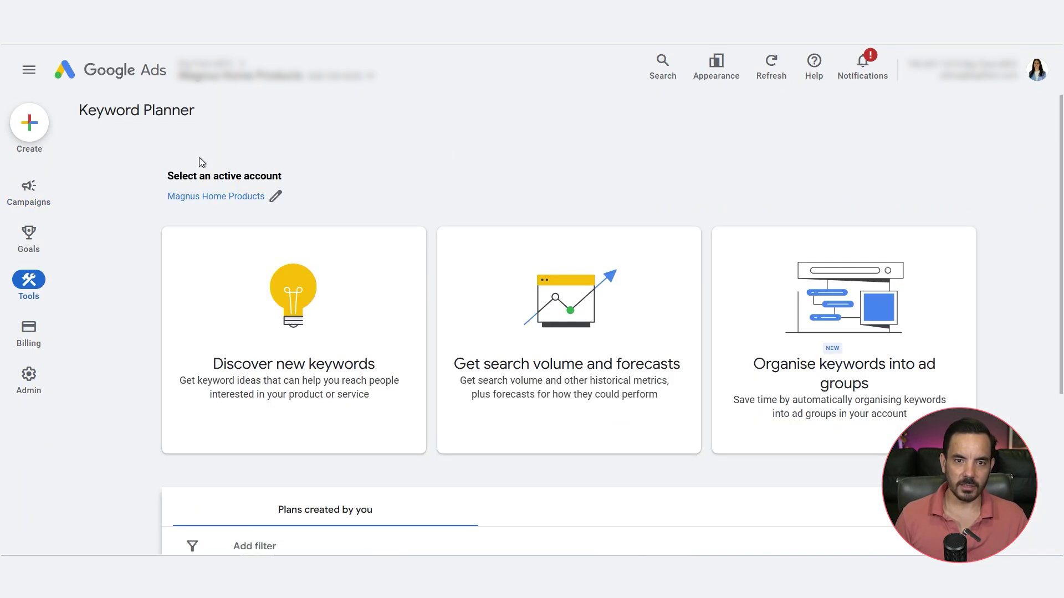
pyautogui.click(299, 341)
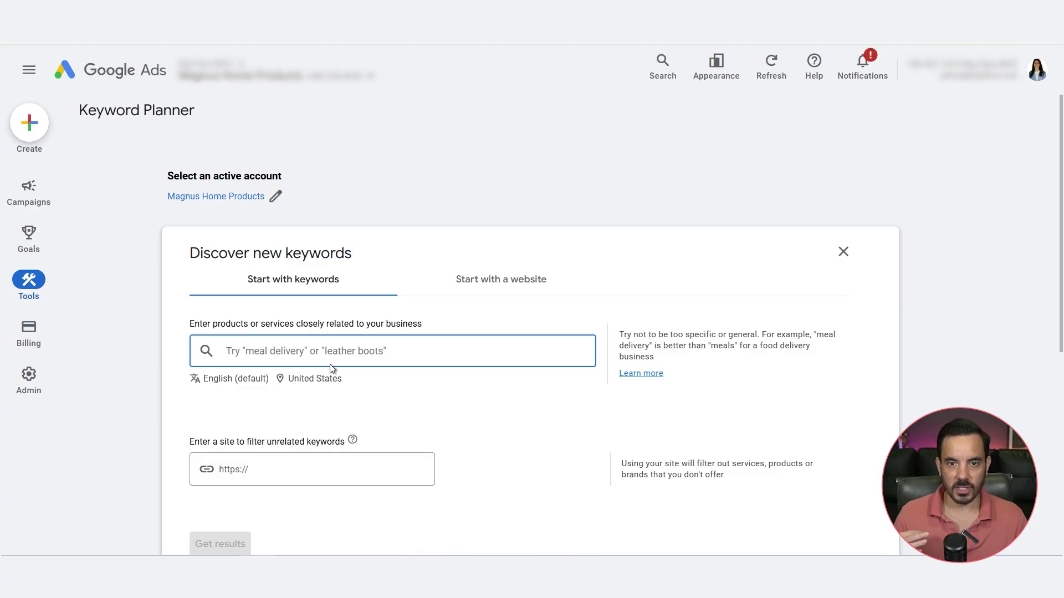
# Get keyword ideas for "garden furniture" and "outdoor furniture" in English for the United States
pyautogui.write('garden furniture, outdoor furniture')
pyautogui.scroll(-1, 347, 363)
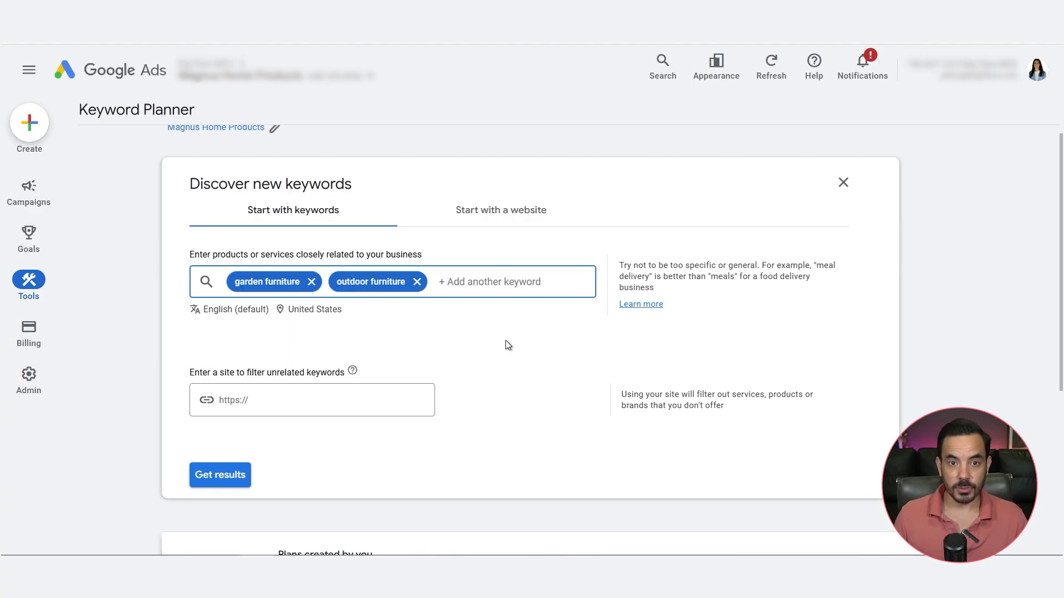
pyautogui.click(236, 475)
# Sort the keyword ideas by average monthly searches, highest first, and look through the top ones
pyautogui.scroll(-4, 710, 376)
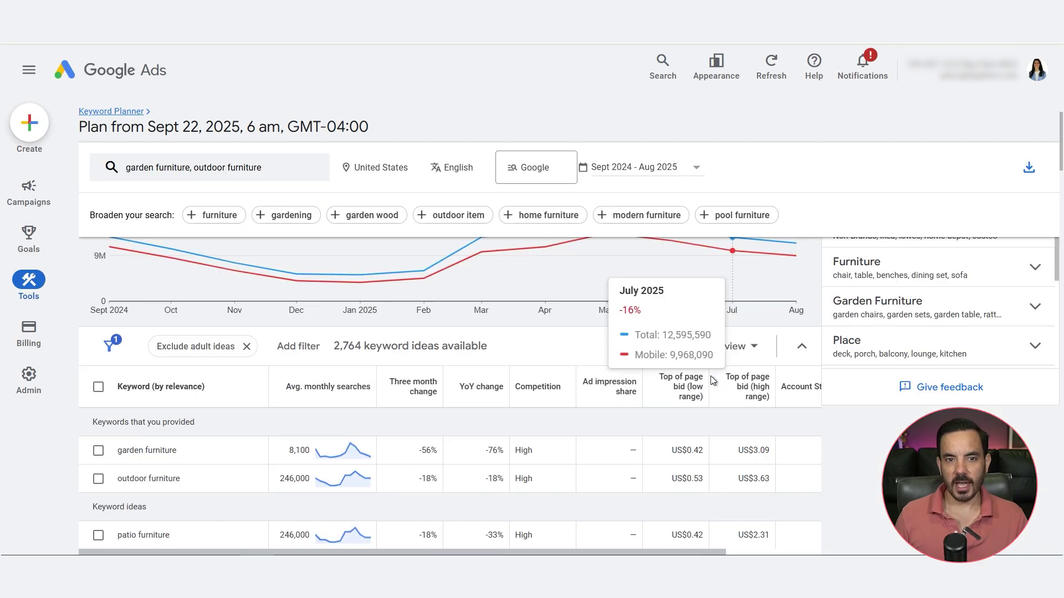
pyautogui.scroll(-1, 394, 385)
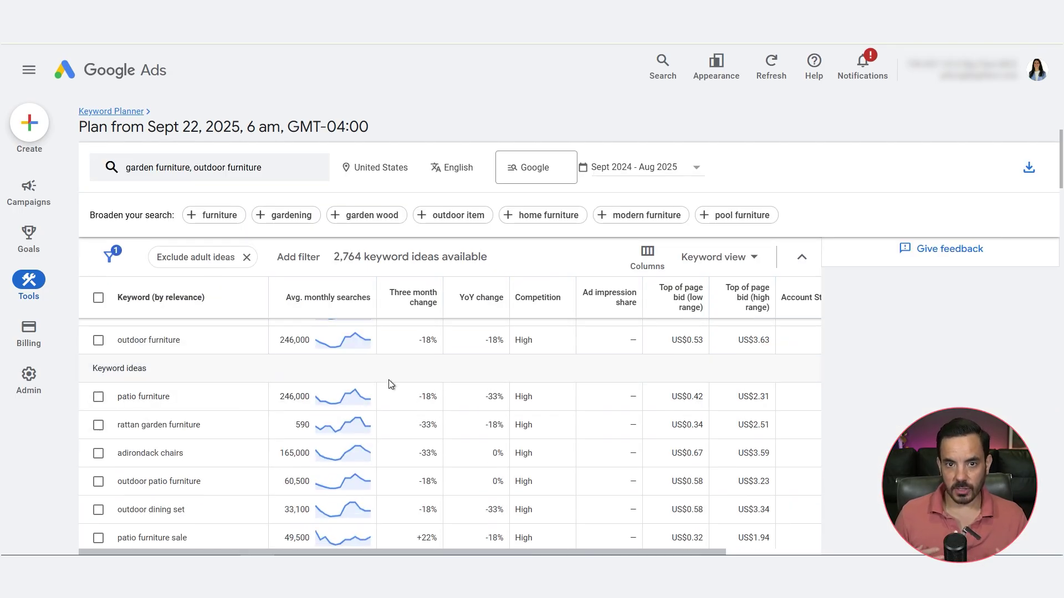
pyautogui.click(333, 297)
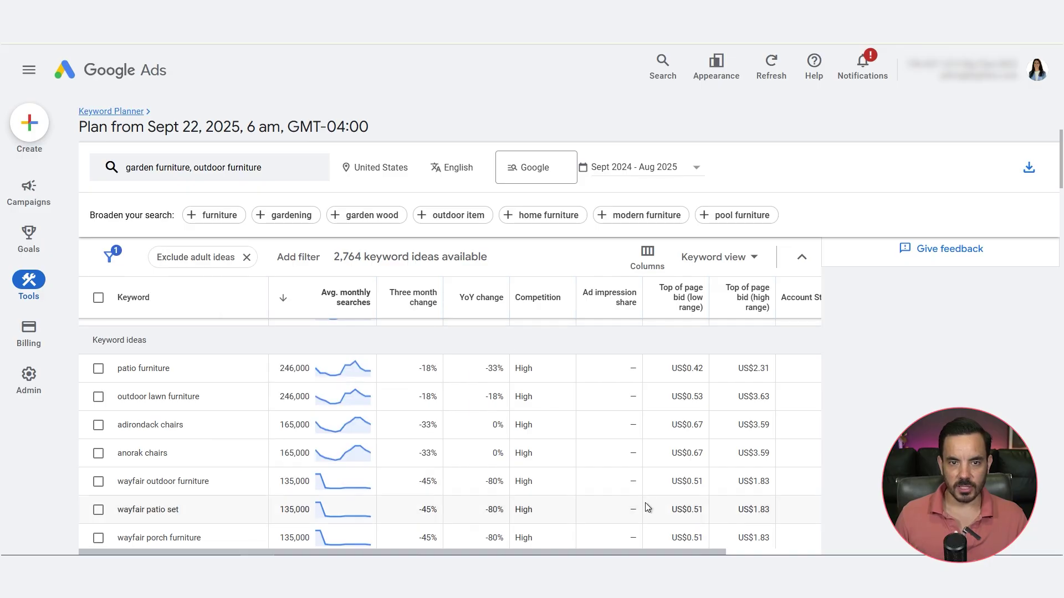
pyautogui.scroll(1, 279, 423)
pyautogui.scroll(-2, 279, 423)
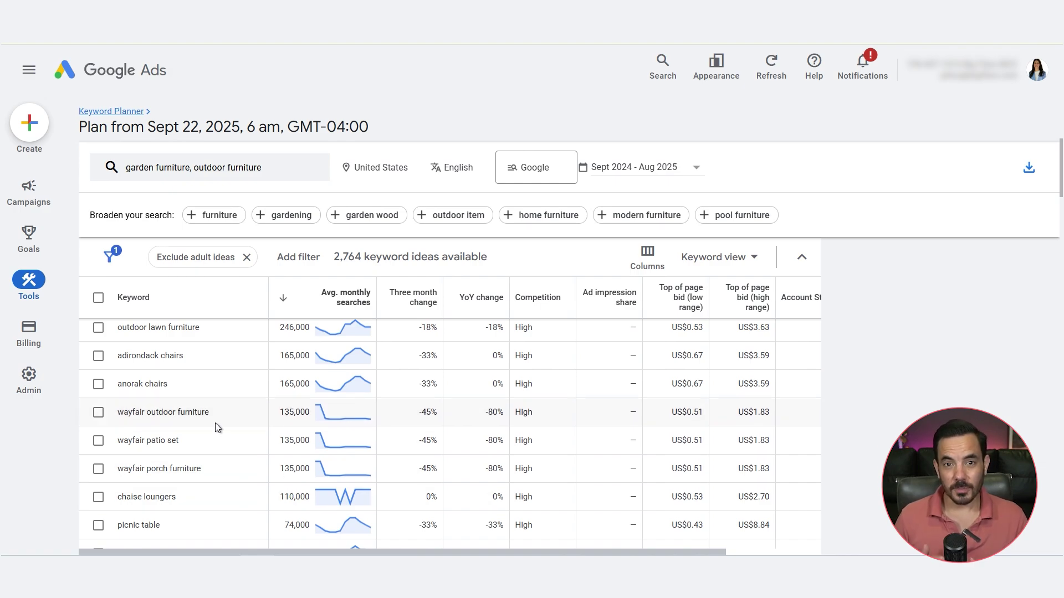
# Exclude the Non-Brands group from the keyword ideas and review the remaining branded keywords for competitor names
pyautogui.scroll(5, 367, 494)
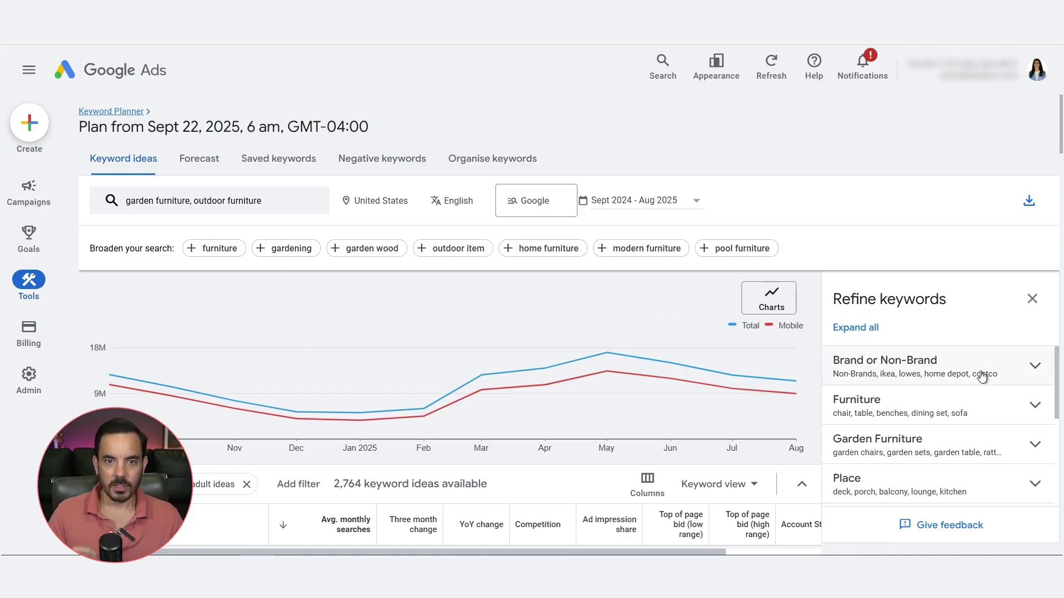
pyautogui.click(1034, 368)
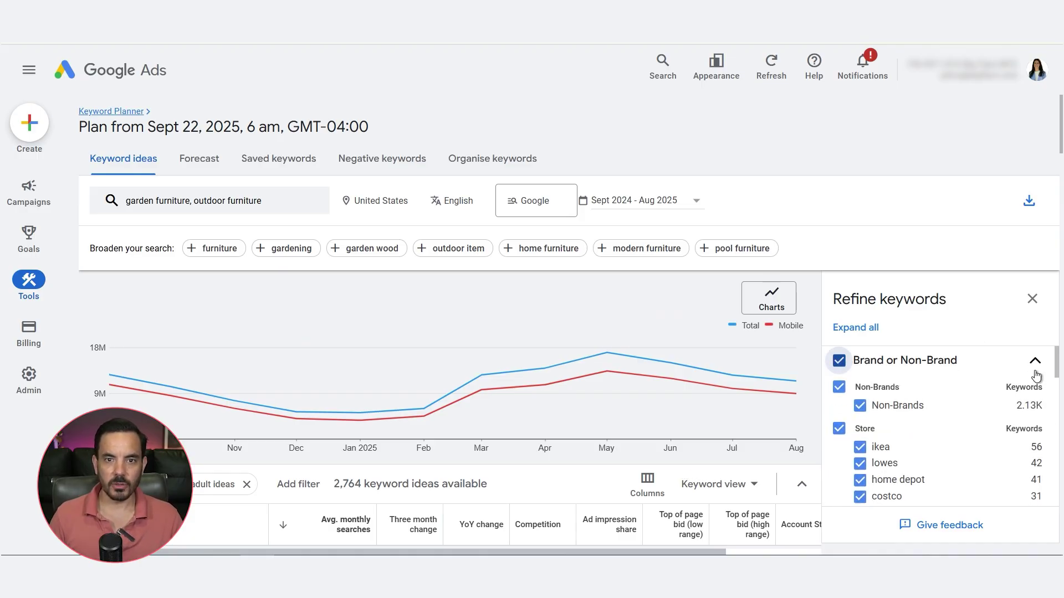
pyautogui.click(860, 408)
pyautogui.scroll(-3, 798, 426)
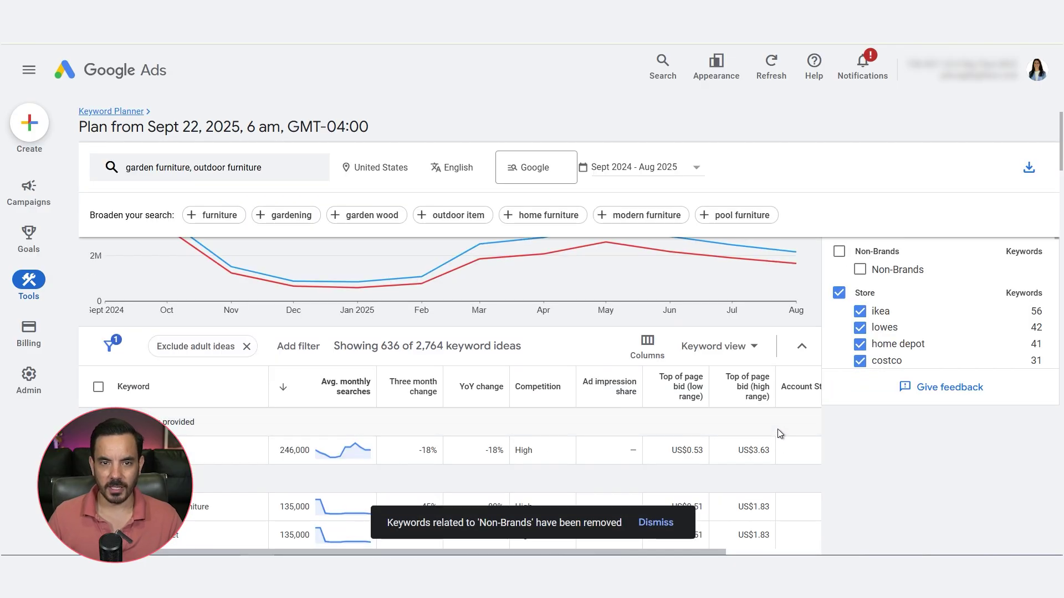
pyautogui.scroll(-3, 776, 429)
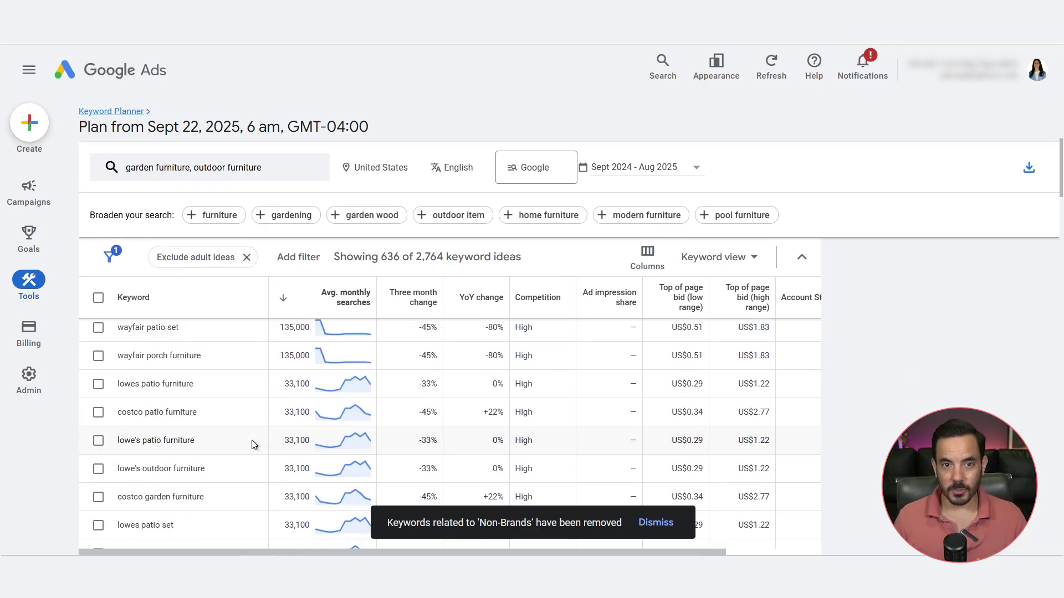
pyautogui.scroll(-4, 244, 360)
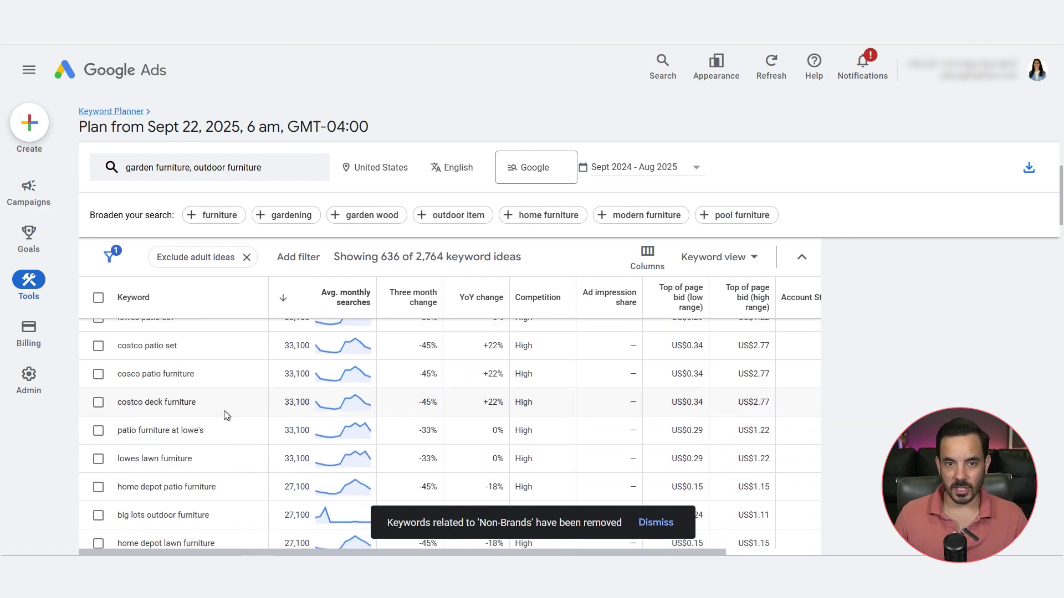
pyautogui.scroll(-3, 238, 426)
pyautogui.scroll(-2, 251, 444)
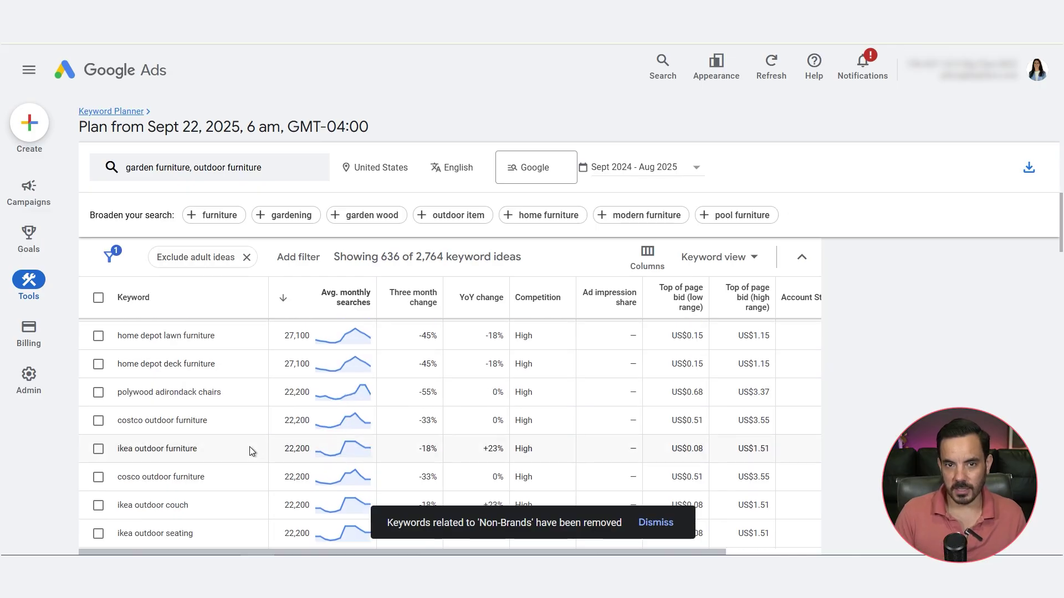
pyautogui.scroll(-1, 249, 447)
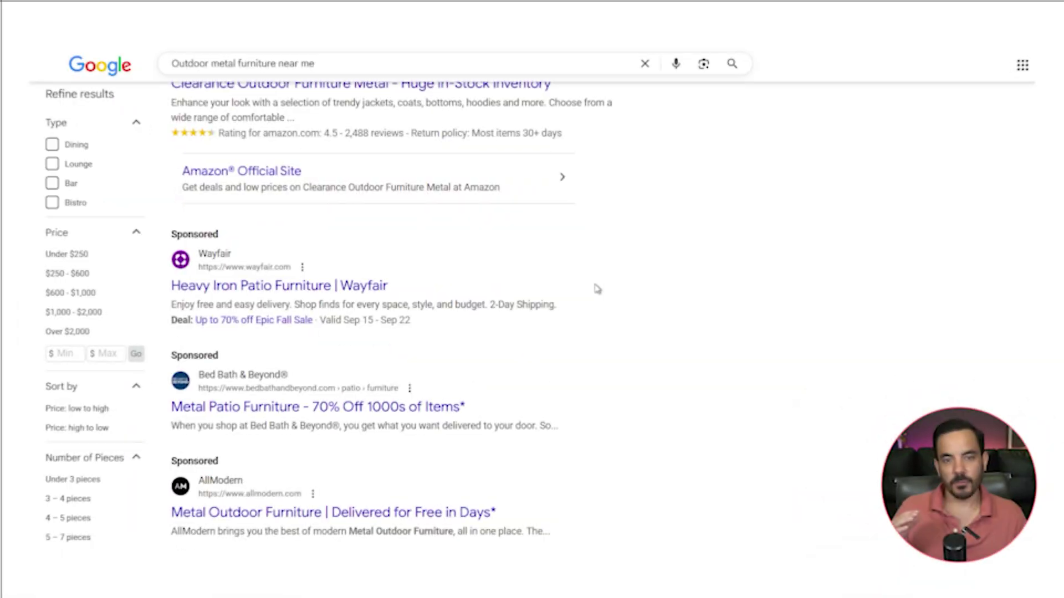
# From the sponsored Bed Bath & Beyond result, open the Ads Transparency Centre page with more ads by this advertiser
pyautogui.scroll(-1, 594, 288)
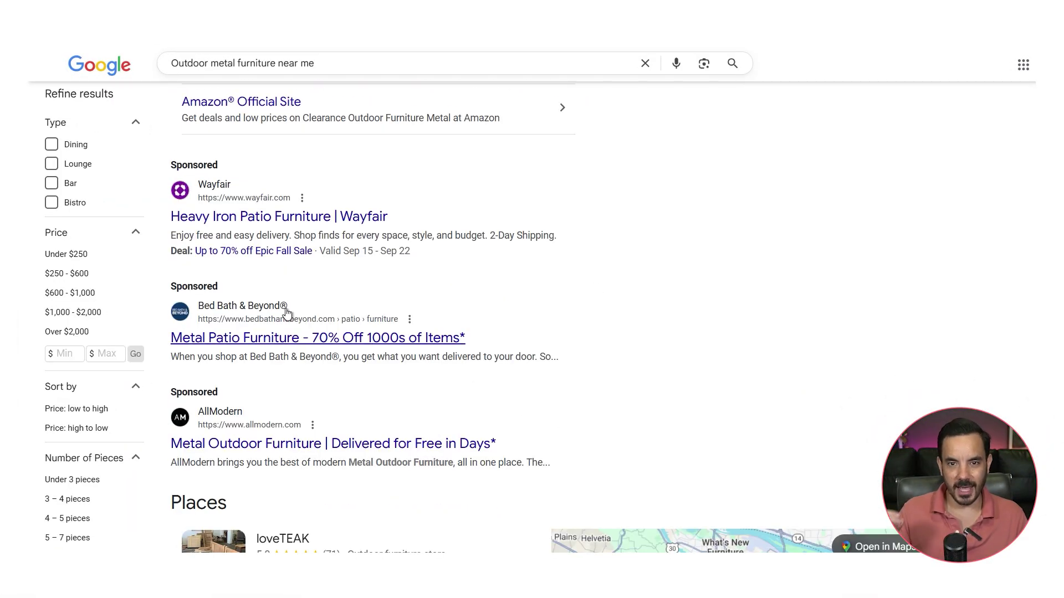
pyautogui.click(410, 319)
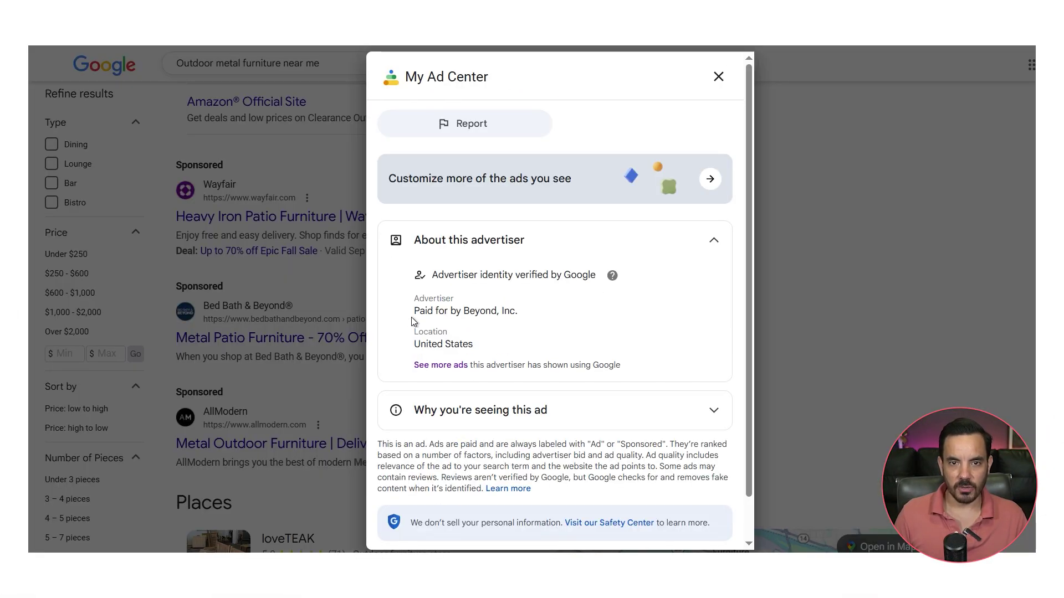
pyautogui.click(441, 366)
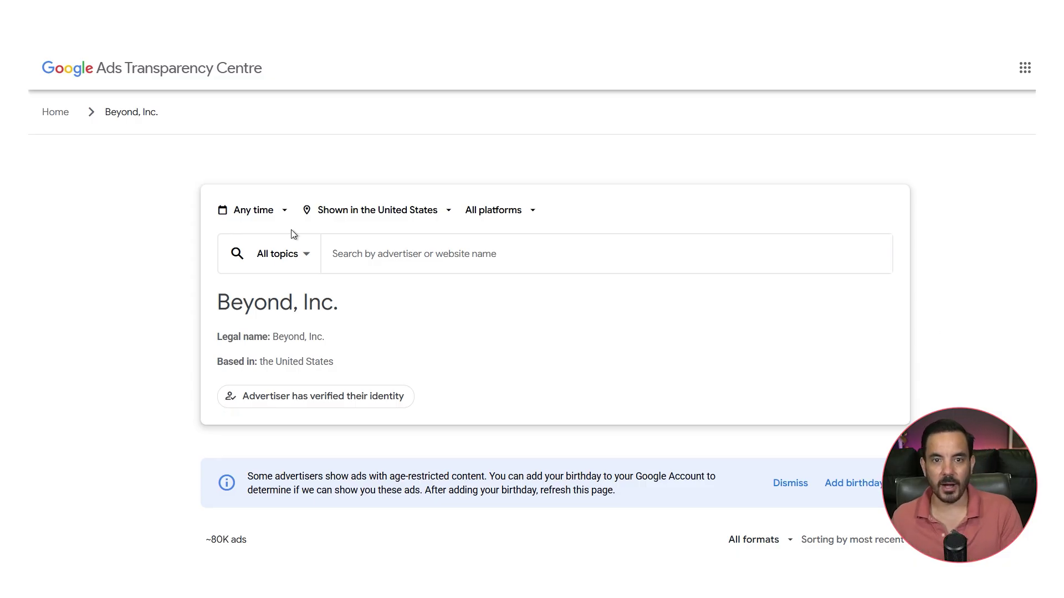
# Examine the date range, platform and ad format filter options for Beyond, Inc.'s ads
pyautogui.click(286, 214)
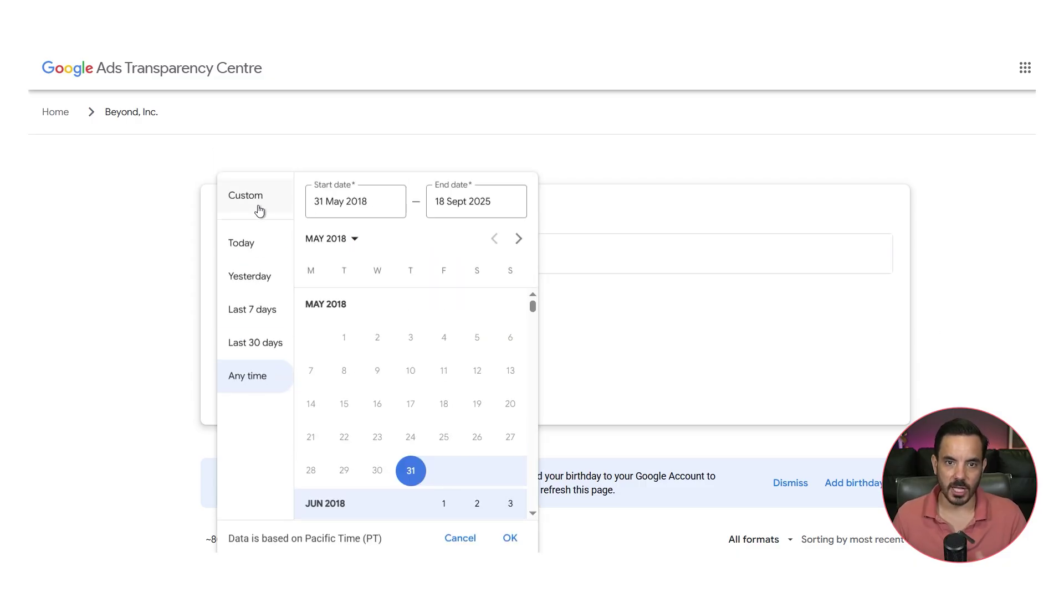
pyautogui.click(158, 220)
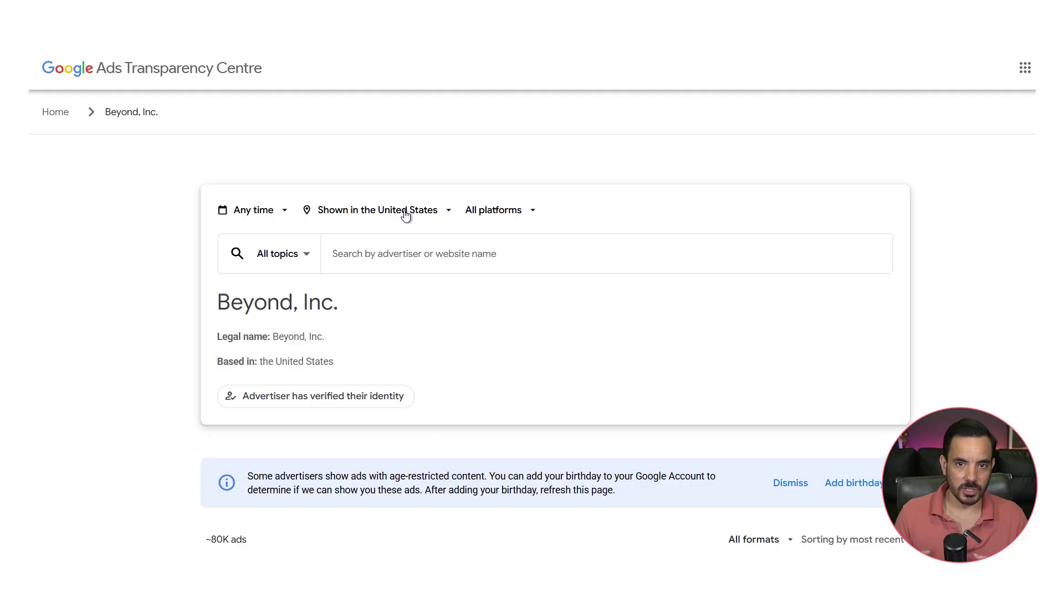
pyautogui.click(531, 215)
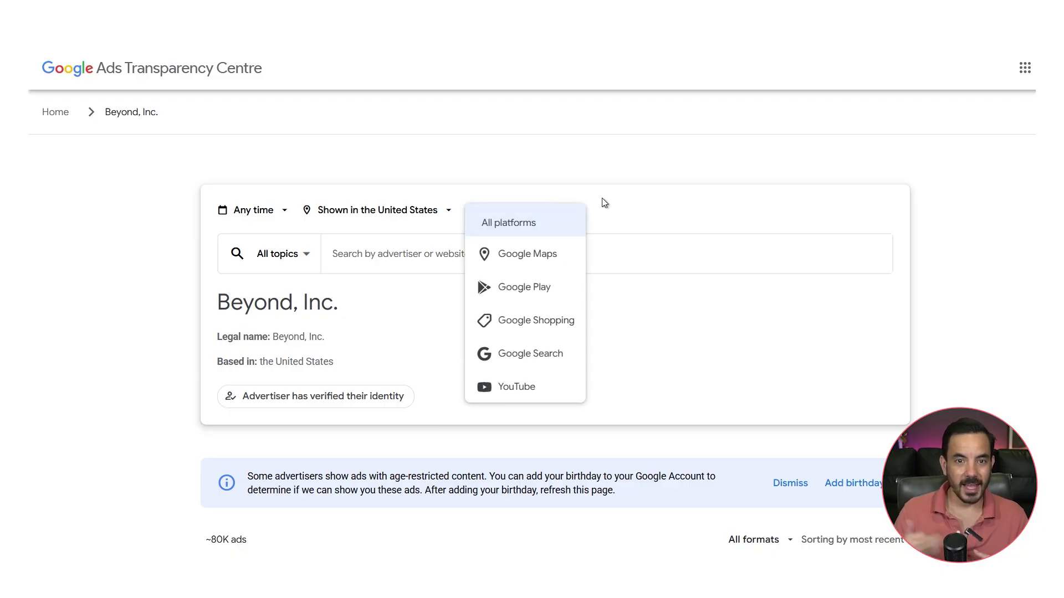
pyautogui.scroll(-2, 775, 277)
pyautogui.scroll(-2, 907, 197)
pyautogui.click(790, 263)
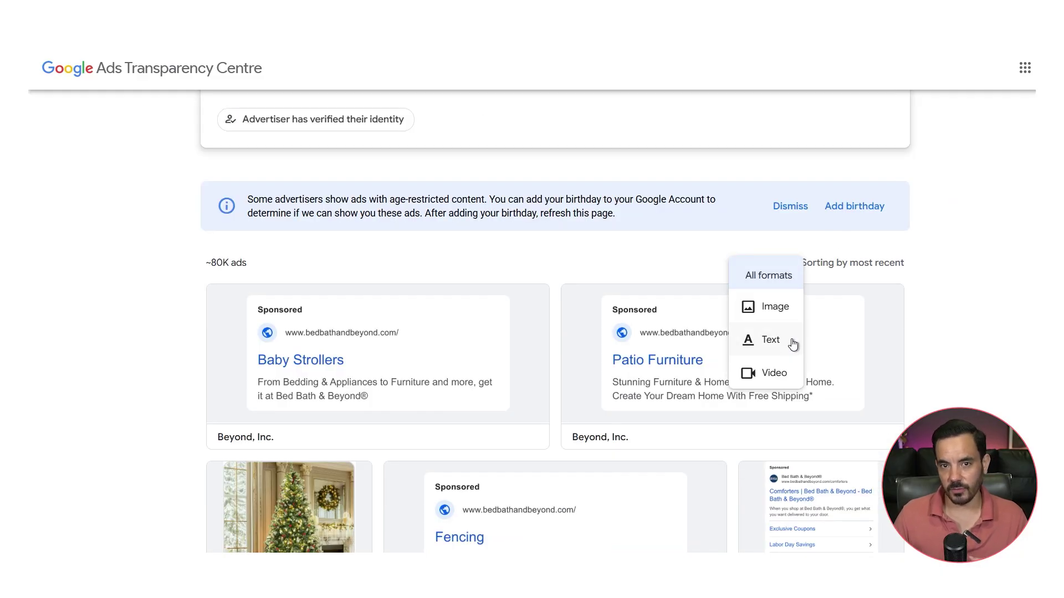
# Browse Beyond, Inc.'s ads in all formats, examining their headlines, offers and promoted product categories
pyautogui.scroll(-3, 946, 266)
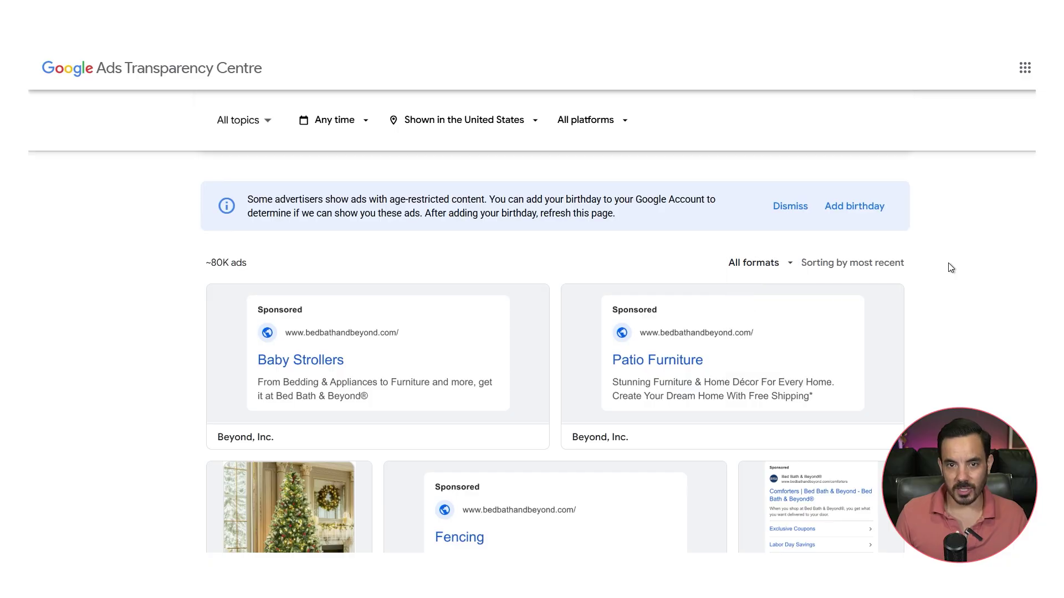
pyautogui.scroll(-2, 952, 266)
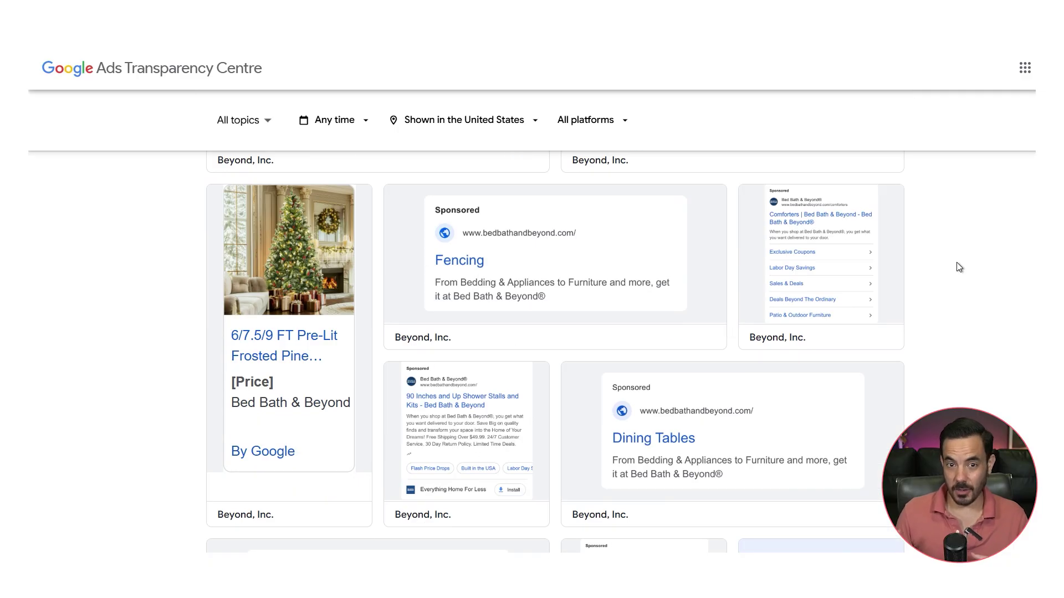
pyautogui.scroll(-2, 959, 268)
pyautogui.scroll(-7, 959, 267)
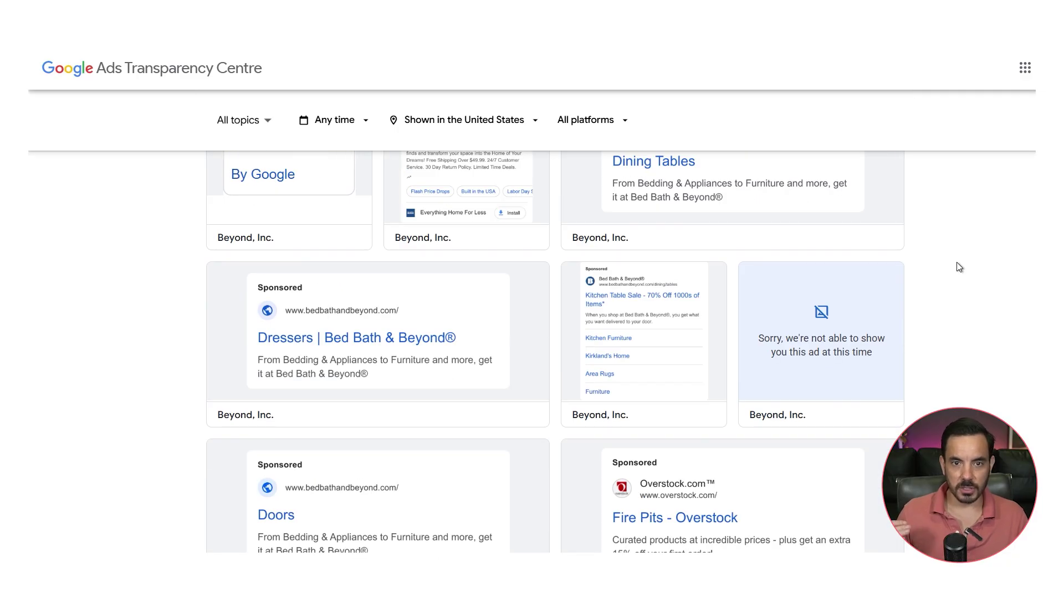
pyautogui.scroll(-7, 959, 268)
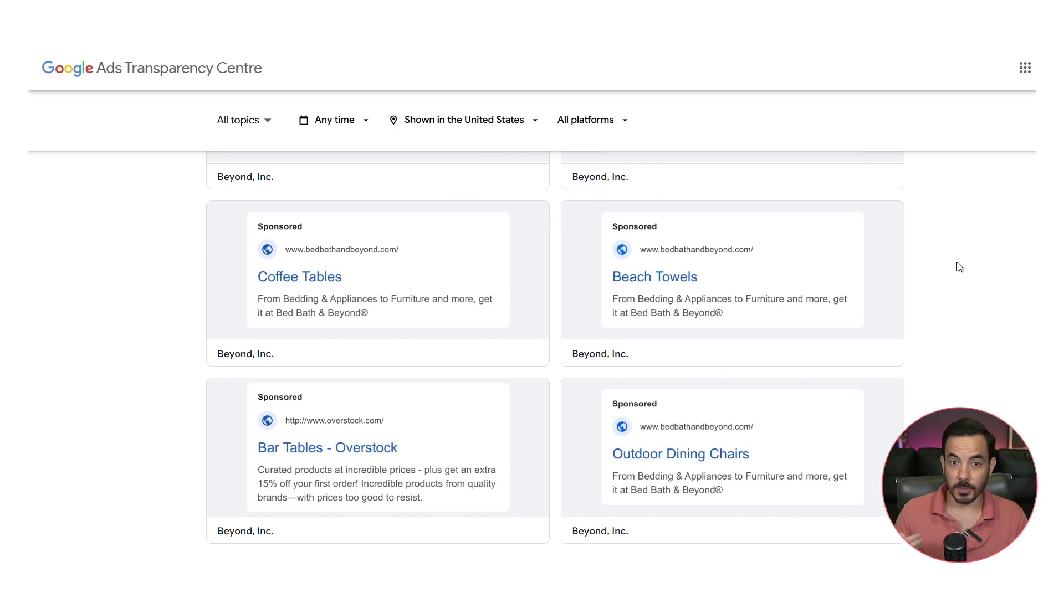
pyautogui.scroll(-2, 959, 268)
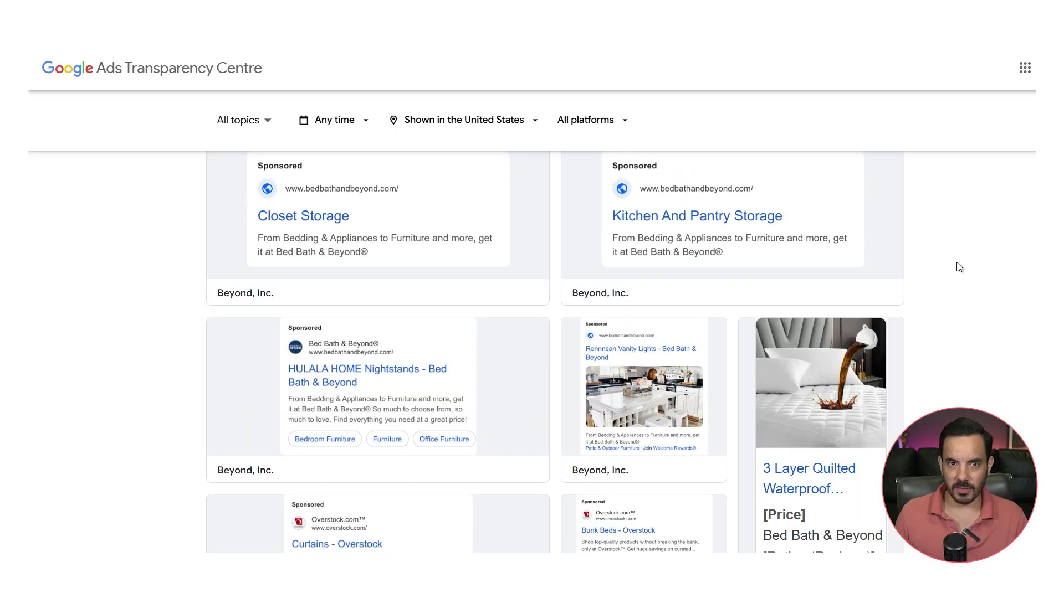
pyautogui.scroll(-2, 959, 267)
pyautogui.scroll(-9, 959, 268)
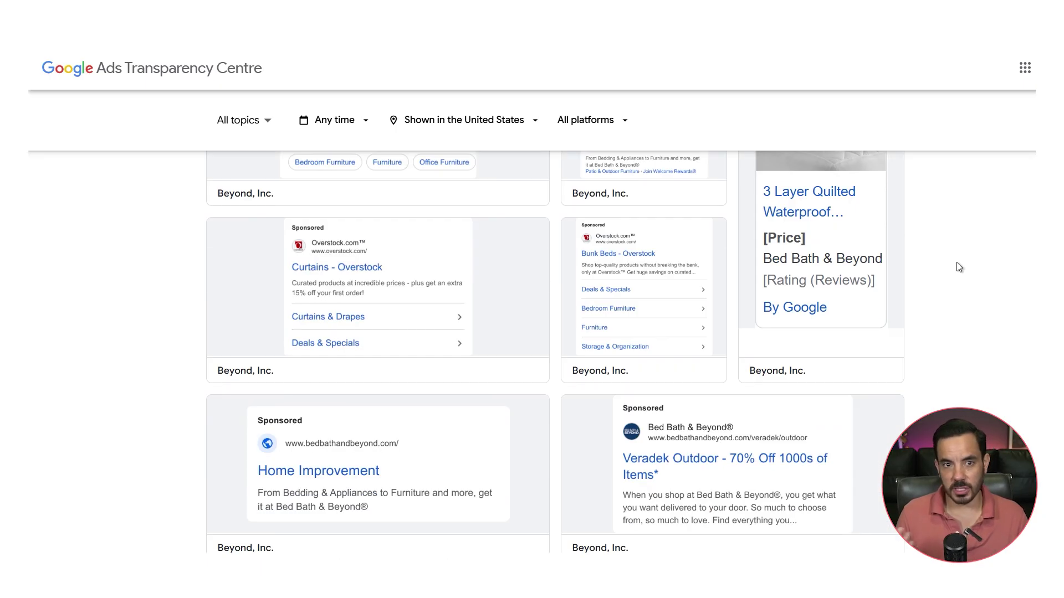
pyautogui.scroll(-4, 959, 266)
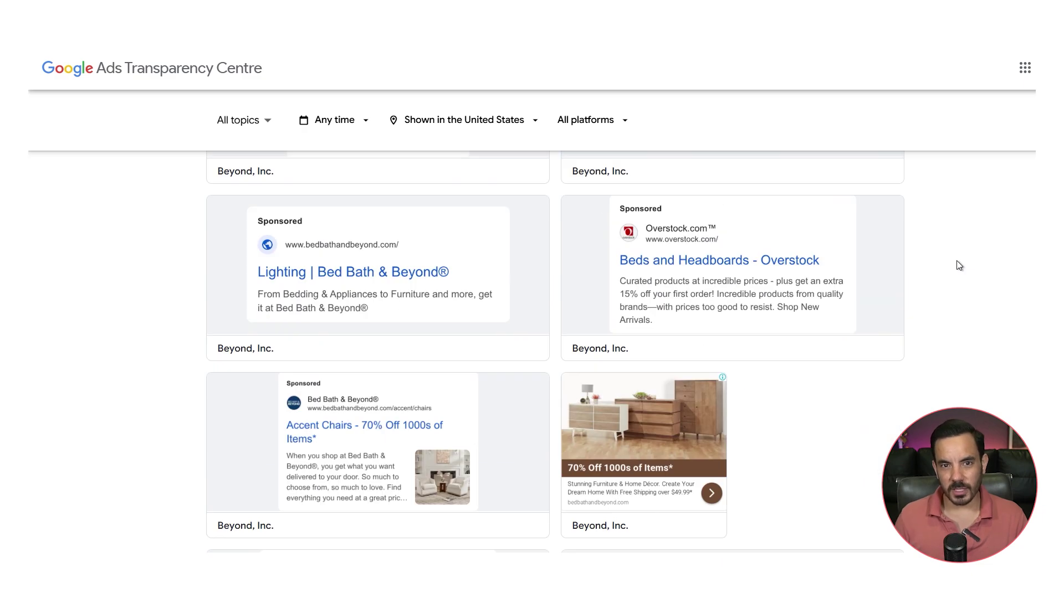
pyautogui.scroll(-2, 959, 266)
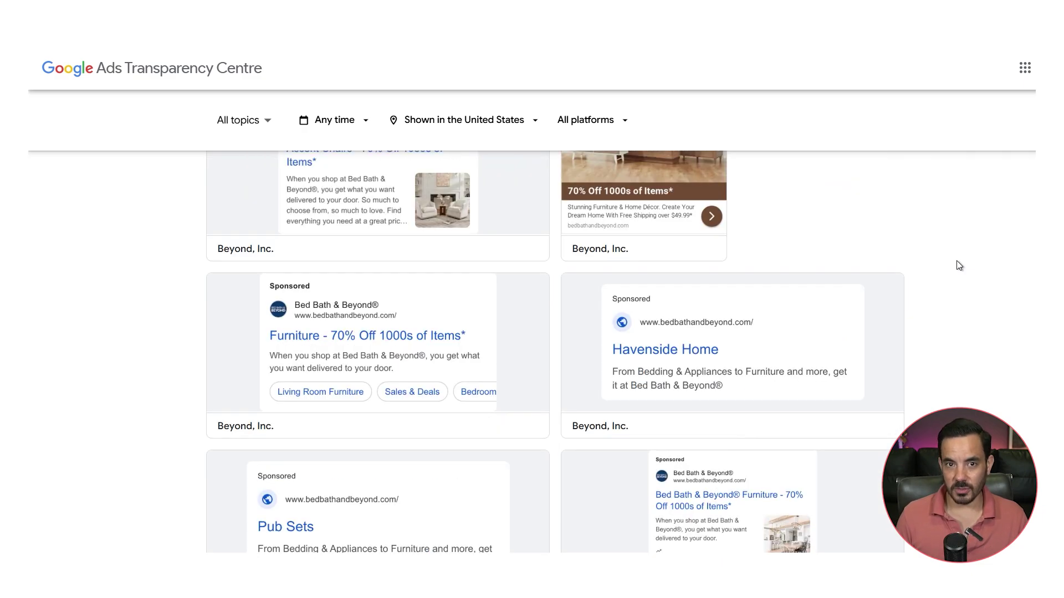
# Look further down Beyond, Inc.'s ad list for more product categories and the Overstock ads
pyautogui.scroll(-4, 959, 266)
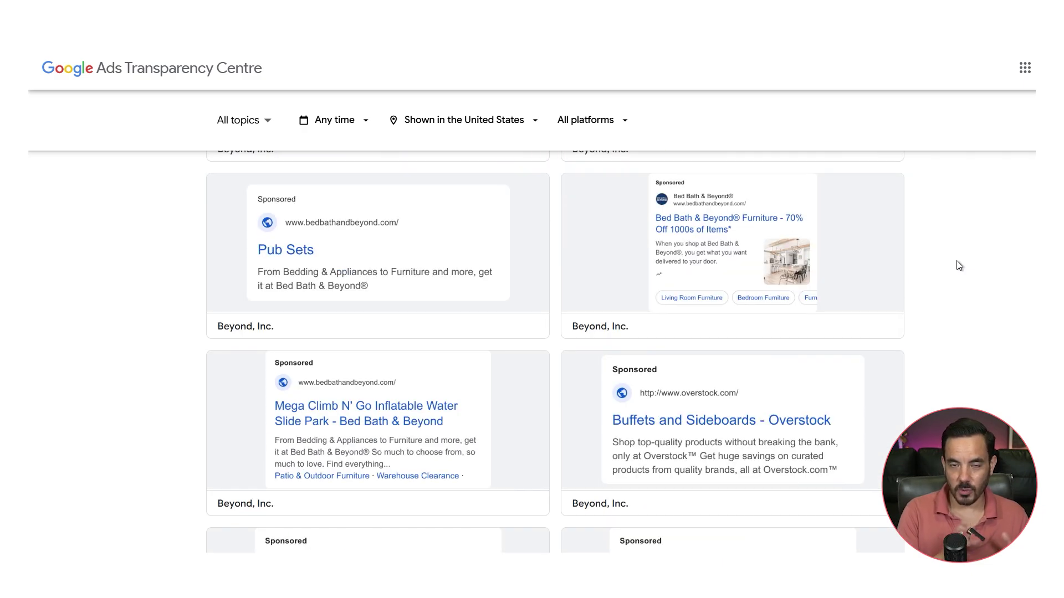
pyautogui.scroll(-4, 959, 266)
pyautogui.scroll(-2, 959, 266)
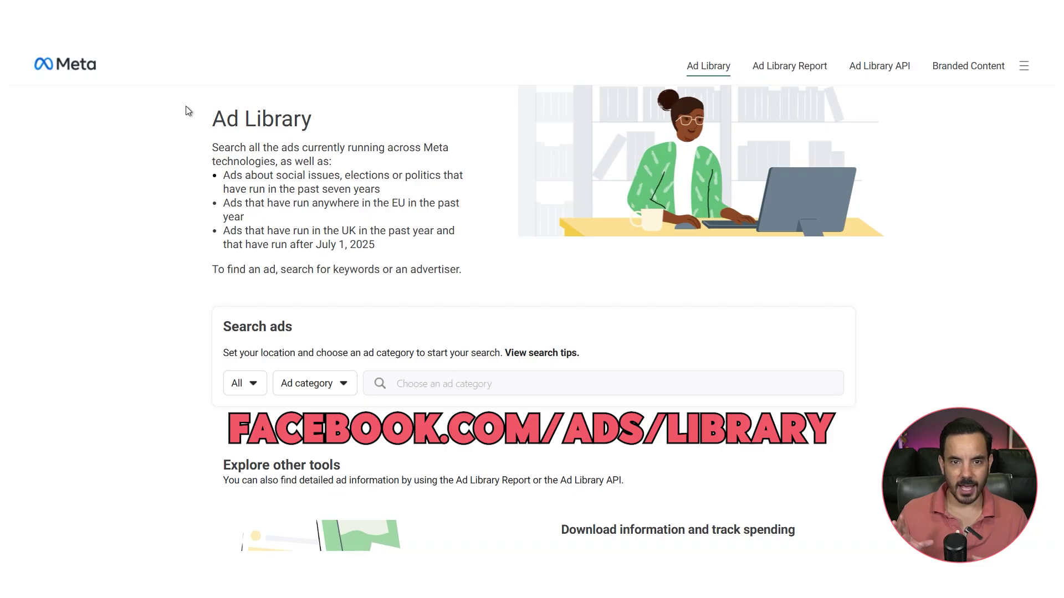
# In the Meta Ad Library, set the search country to United States and the ad category to All ads
pyautogui.click(256, 386)
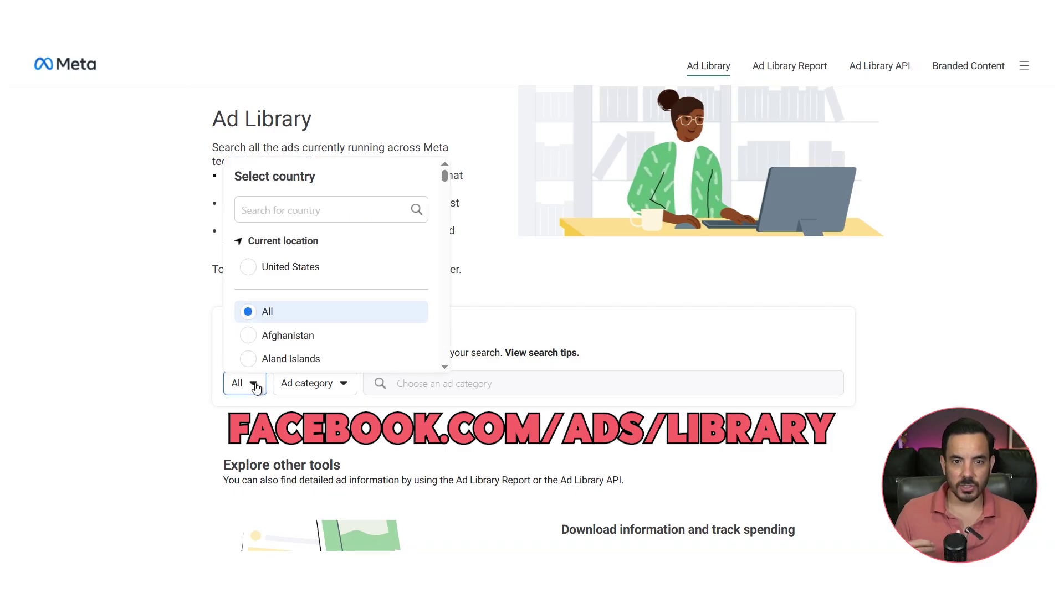
pyautogui.click(306, 268)
pyautogui.click(390, 384)
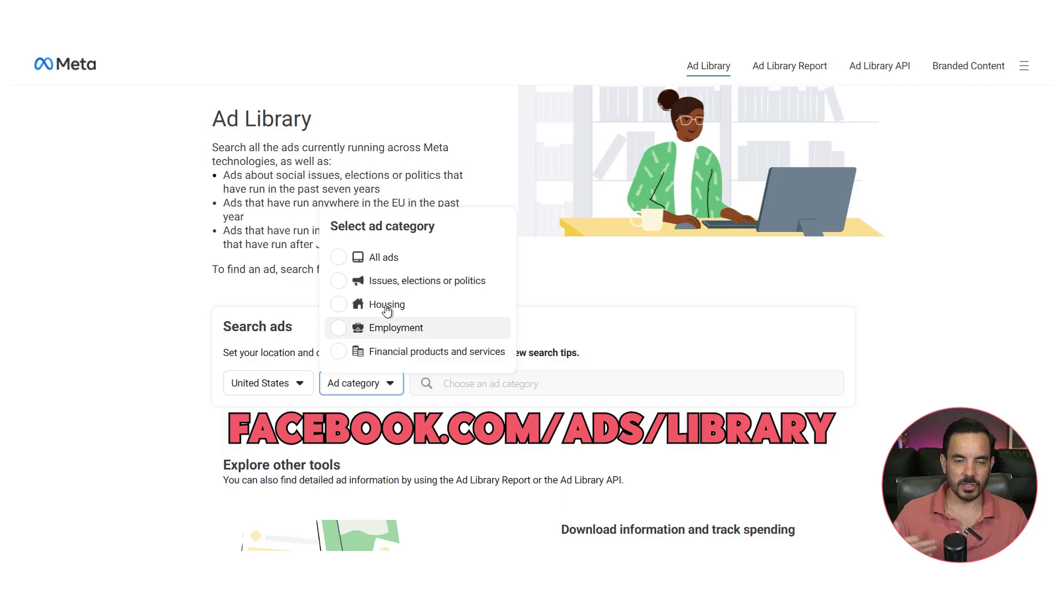
pyautogui.click(379, 258)
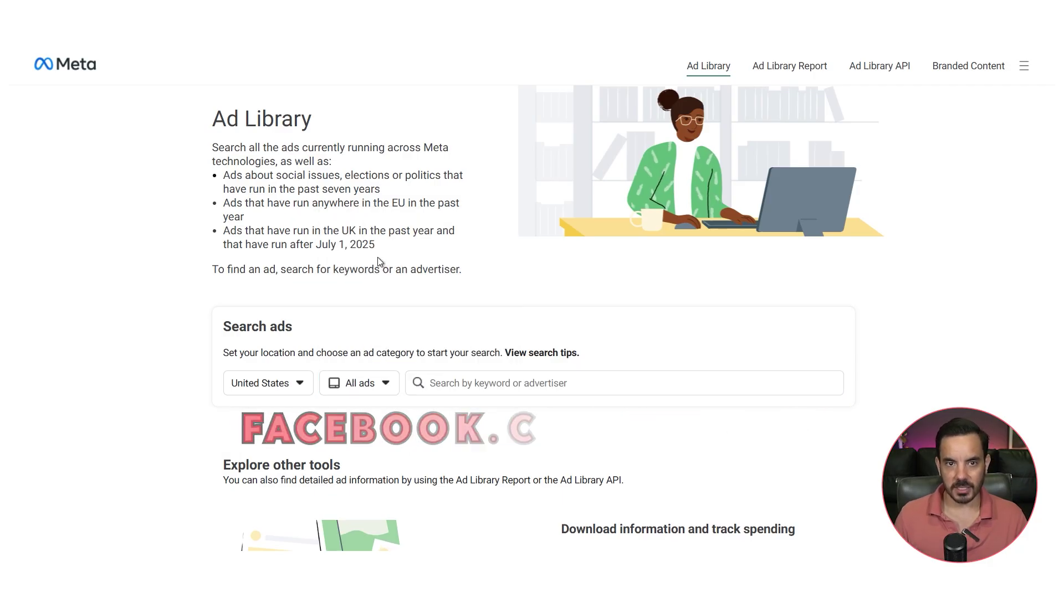
# Search for the advertiser Bed Bath & Beyond, open the ads of the verified retail company and look over the first ones
pyautogui.click(458, 382)
pyautogui.write('Bed Bath & Beyond')
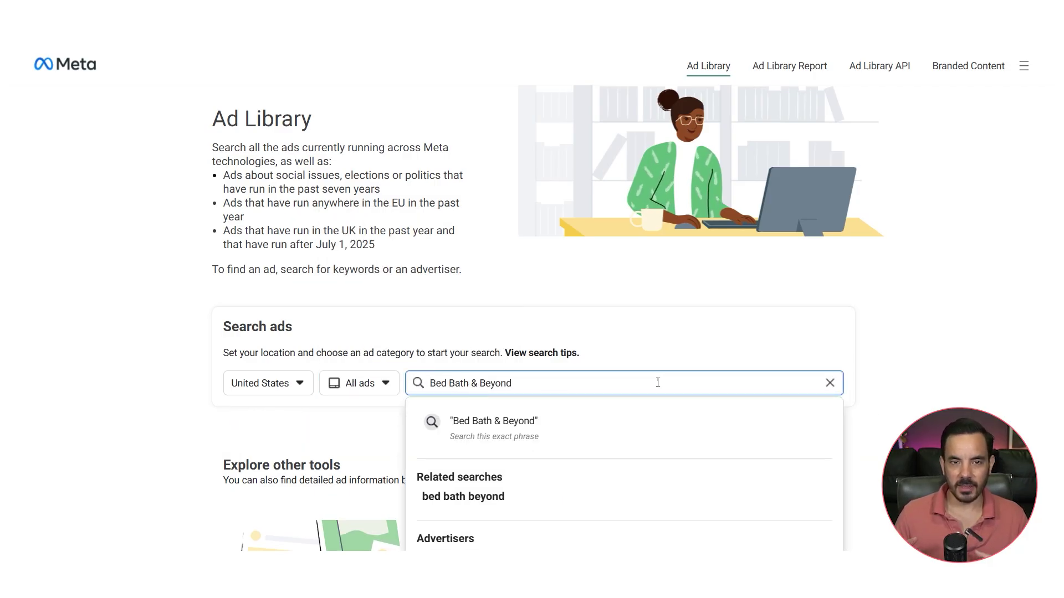
pyautogui.scroll(-4, 708, 385)
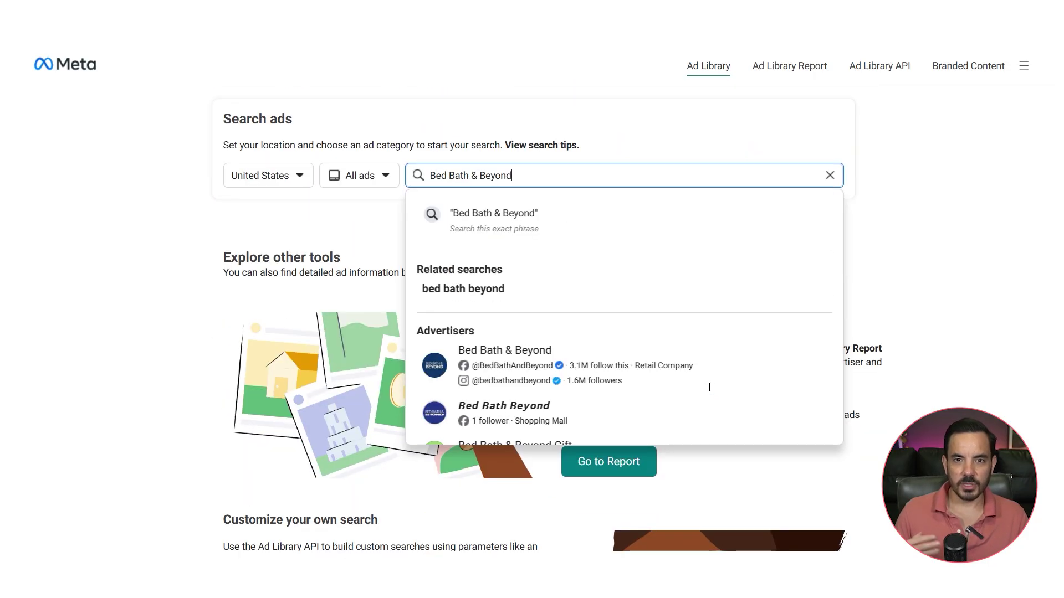
pyautogui.click(500, 363)
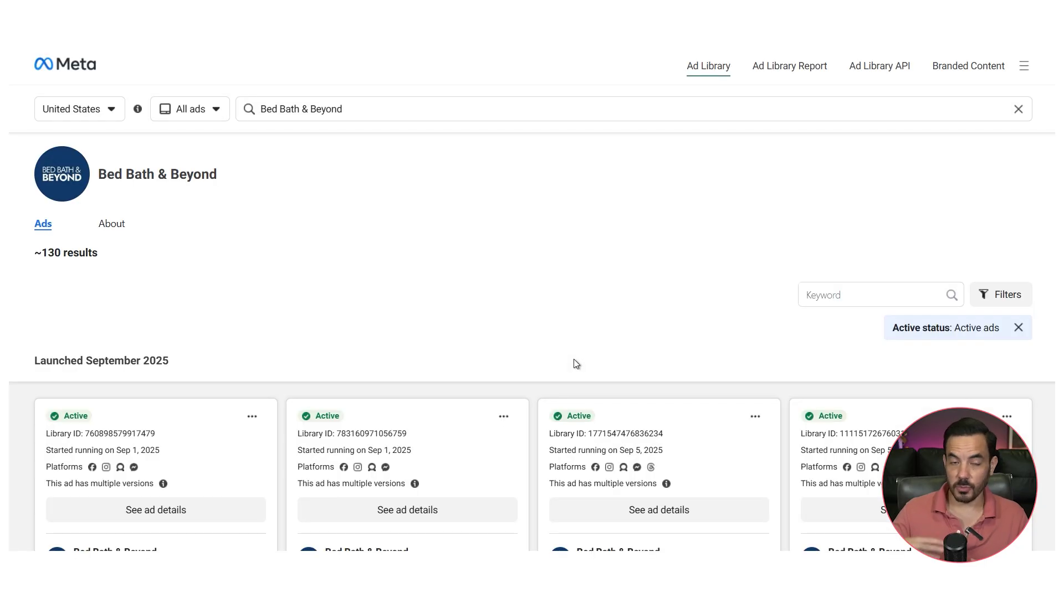
pyautogui.scroll(-10, 982, 218)
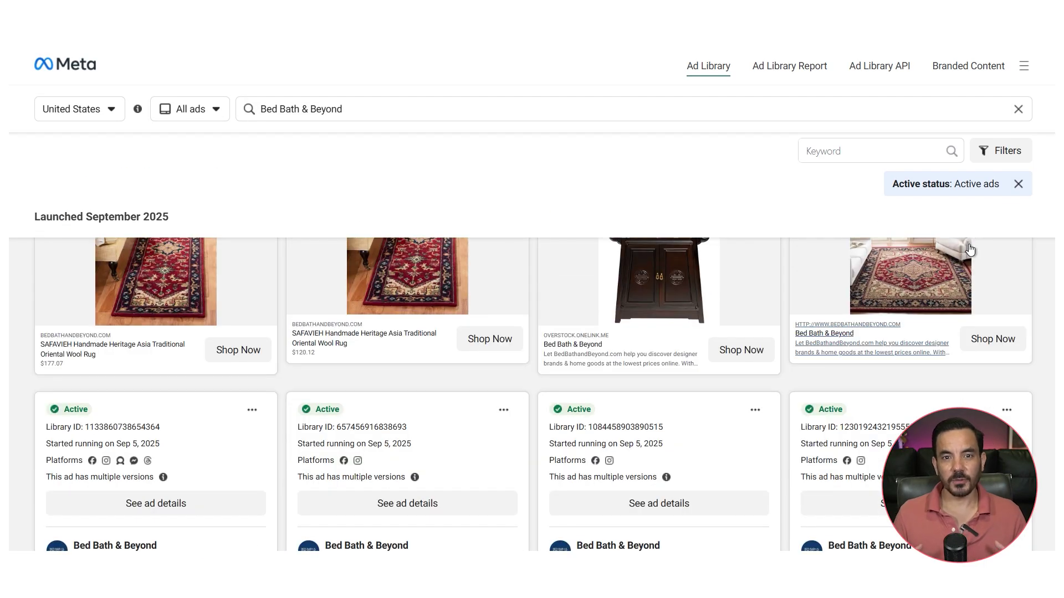
pyautogui.scroll(5, 968, 253)
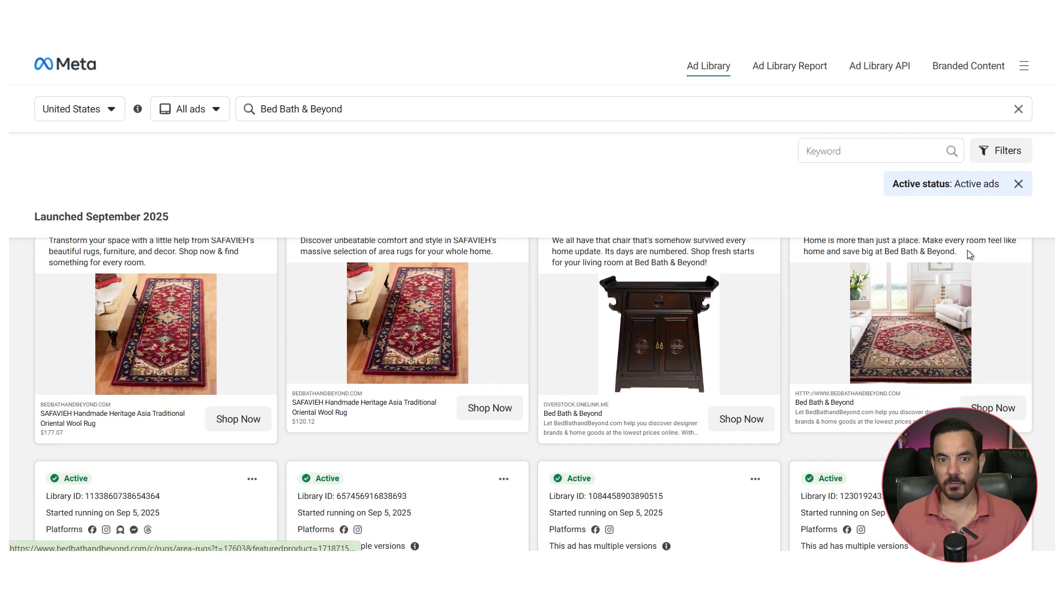
# Examine the language, platform, media type, active status and impression date filter options for Bed Bath & Beyond's ads, leaving them unapplied
pyautogui.click(1006, 154)
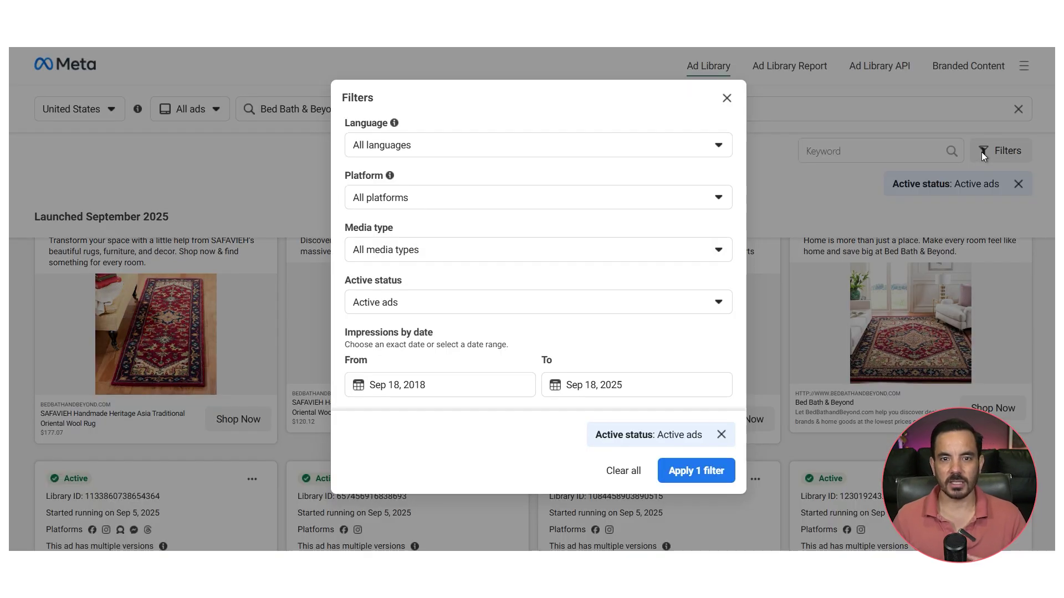
pyautogui.click(718, 145)
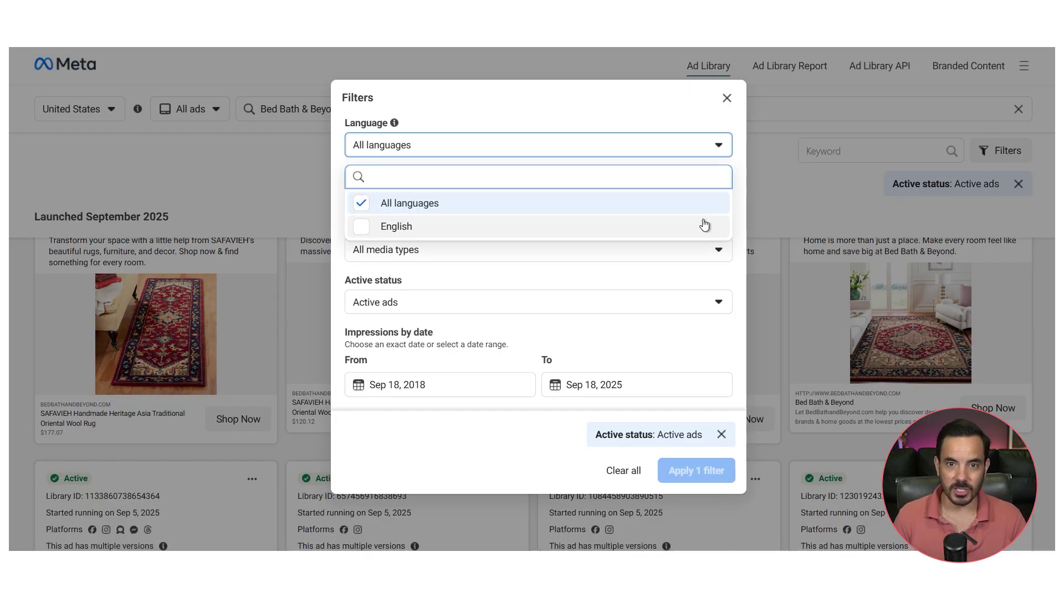
pyautogui.click(723, 150)
pyautogui.click(720, 191)
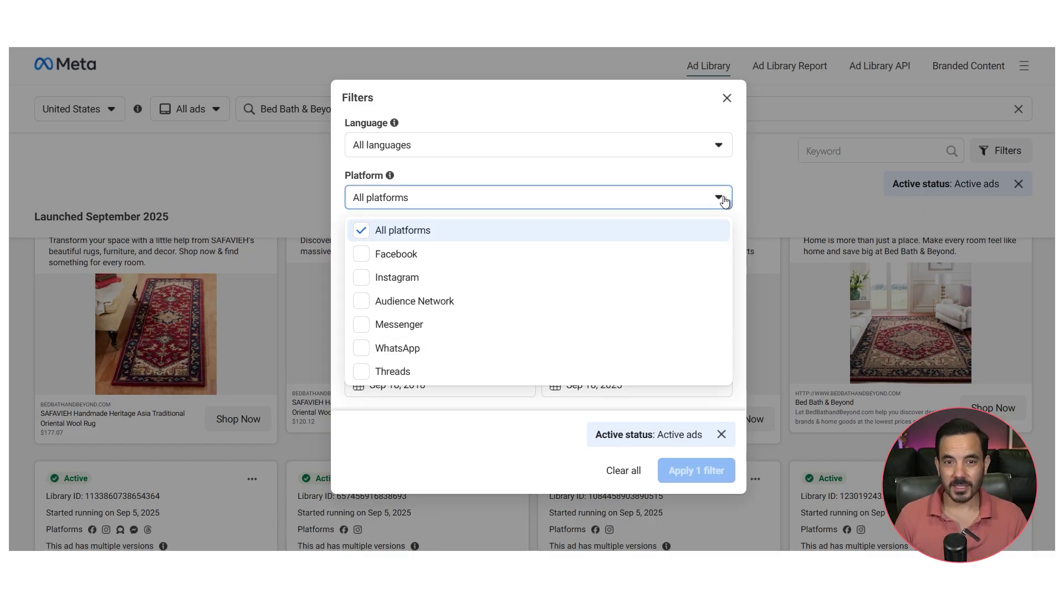
pyautogui.click(723, 199)
pyautogui.click(720, 249)
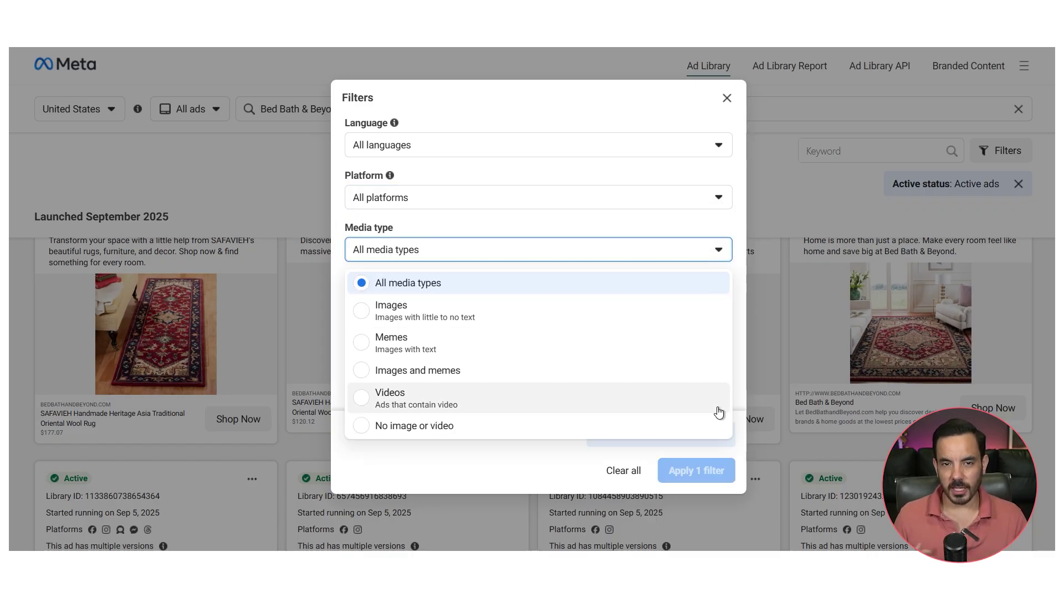
pyautogui.click(727, 249)
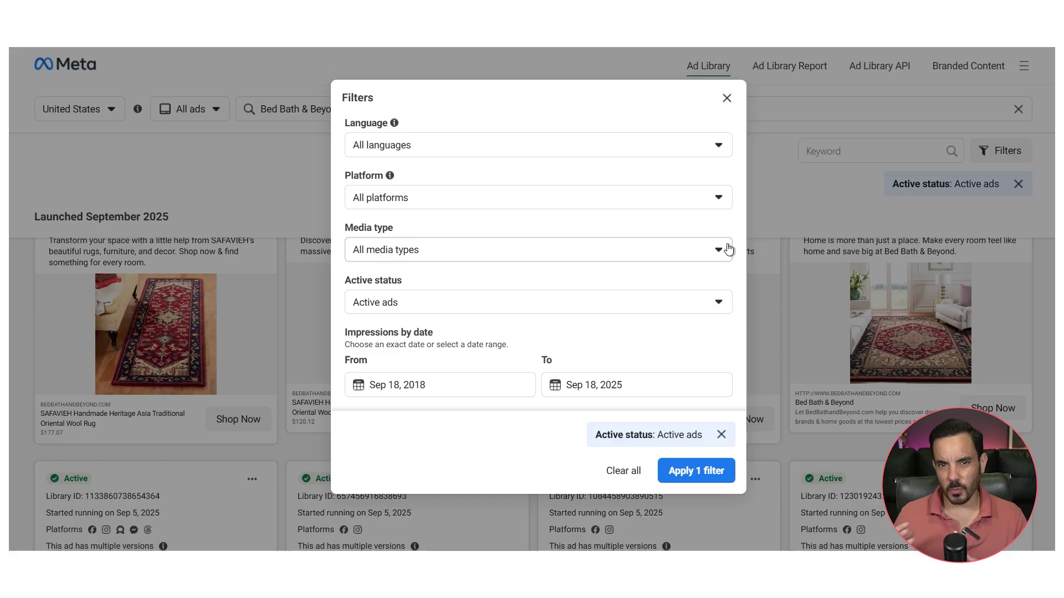
pyautogui.click(725, 302)
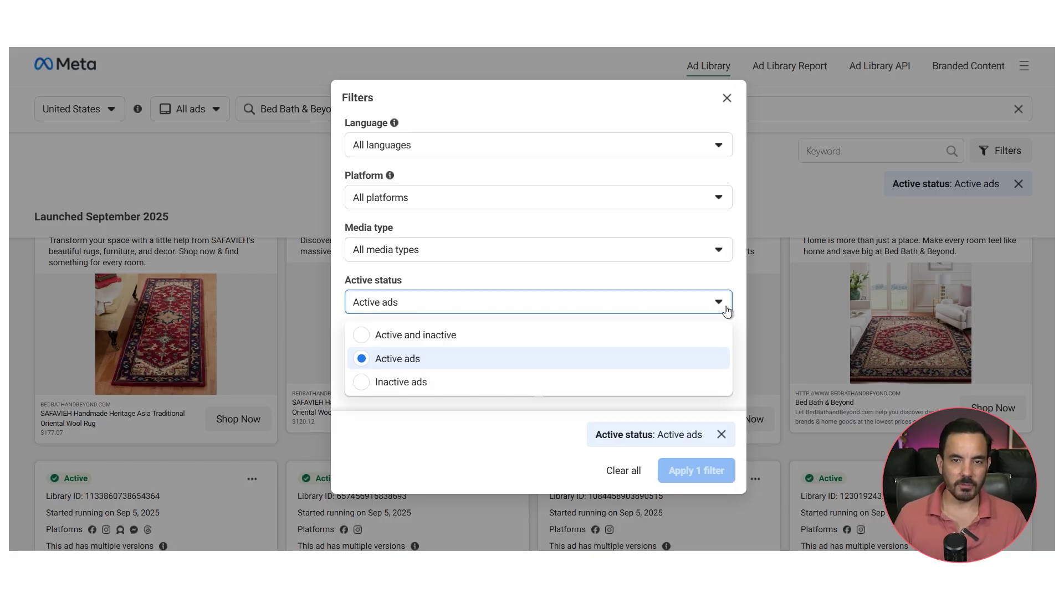
pyautogui.click(725, 308)
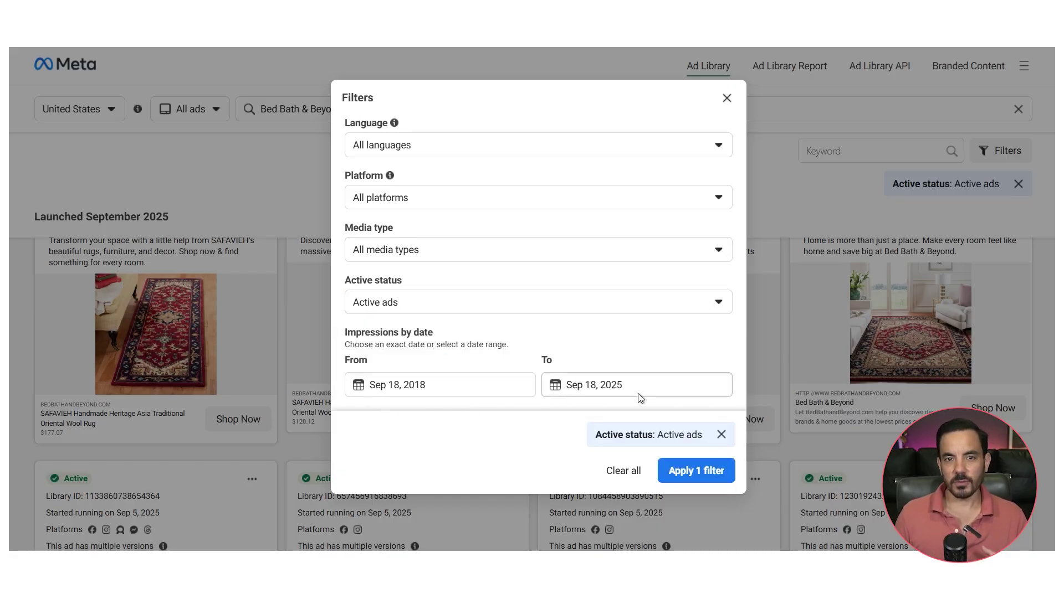
pyautogui.click(727, 99)
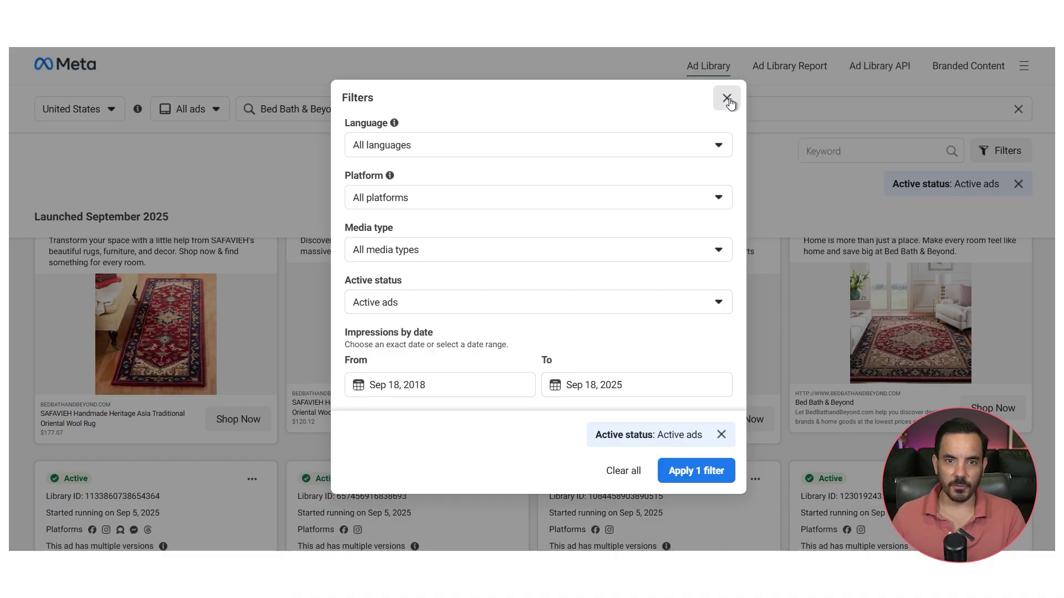
# Browse Bed Bath & Beyond's active ads launched in September 2025, examining their copy, images and promoted products
pyautogui.scroll(-10, 992, 266)
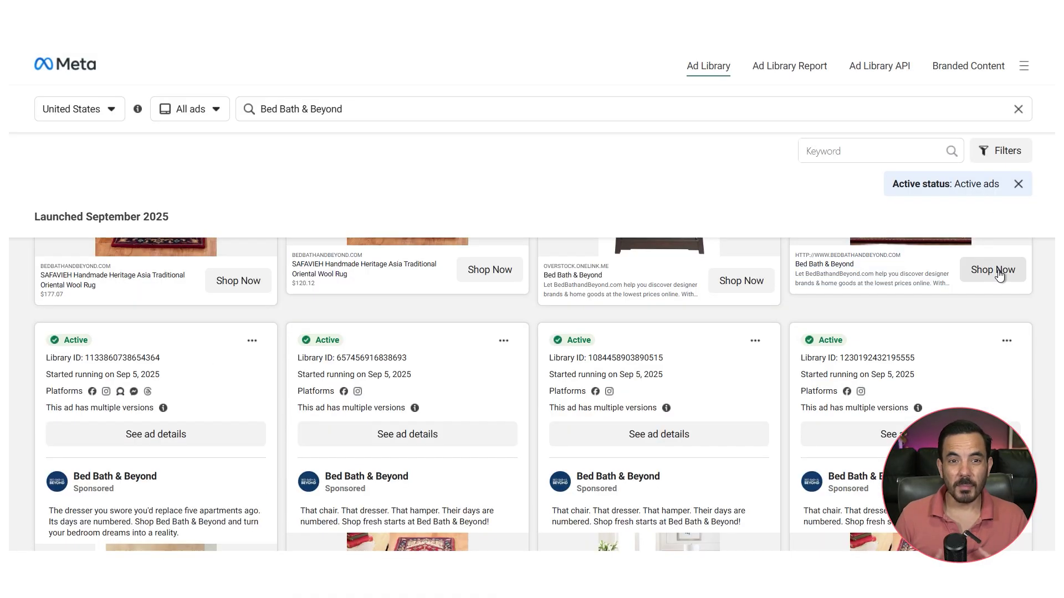
pyautogui.scroll(-2, 996, 285)
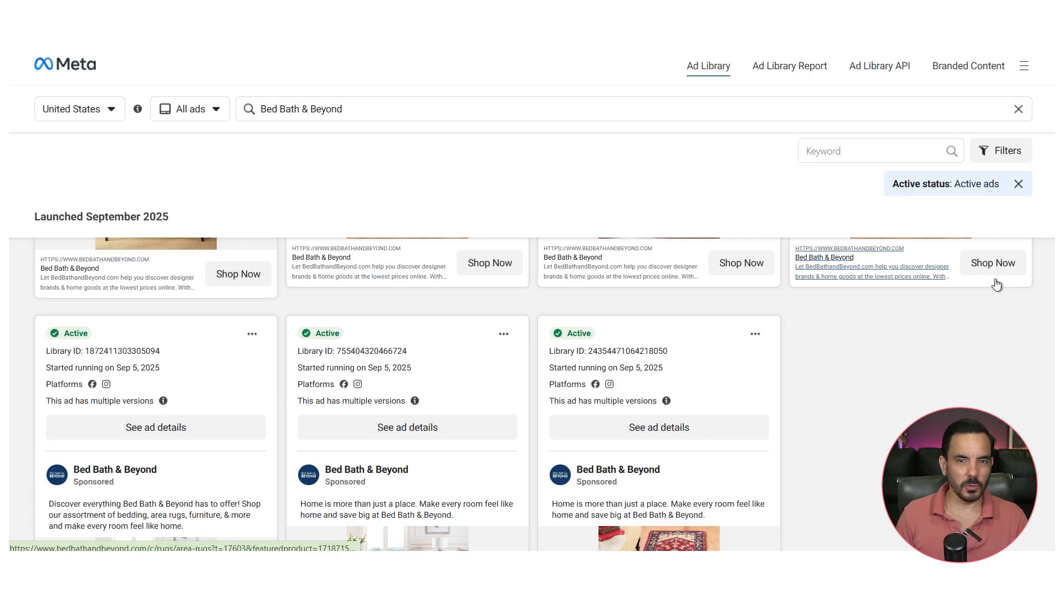